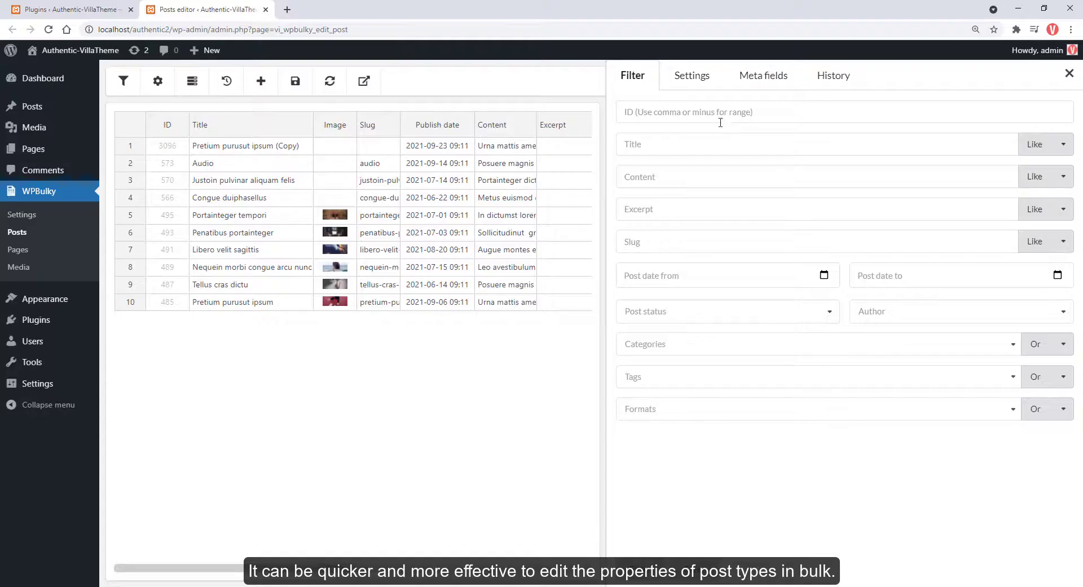
- Filter the posts by the IDs 487, 489 and 566
{"action": "left_click", "coordinate": [727, 114]}
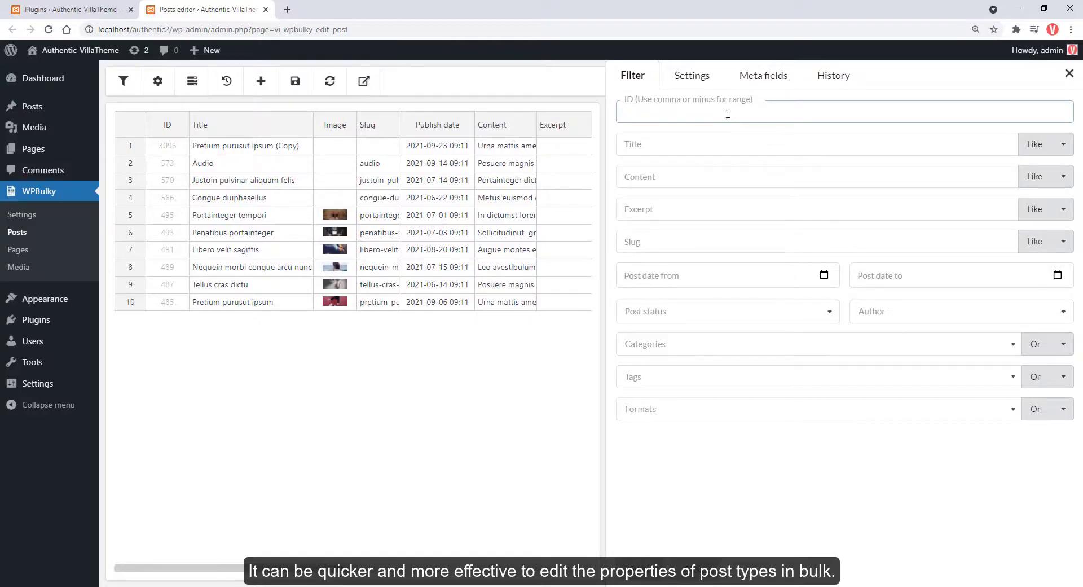
{"action": "type", "text": "487,489,566"}
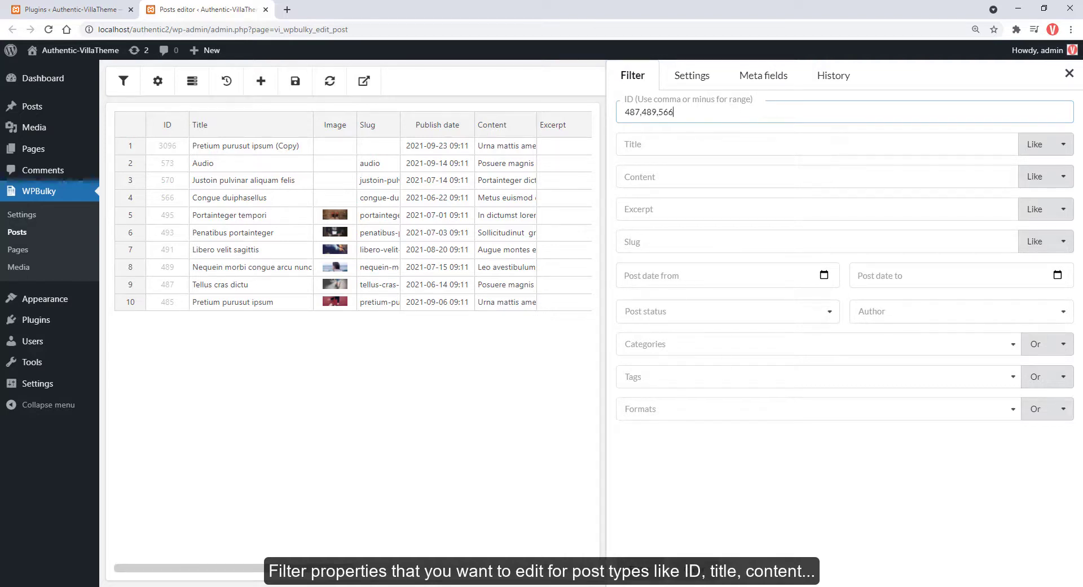
{"action": "left_click", "coordinate": [656, 581]}
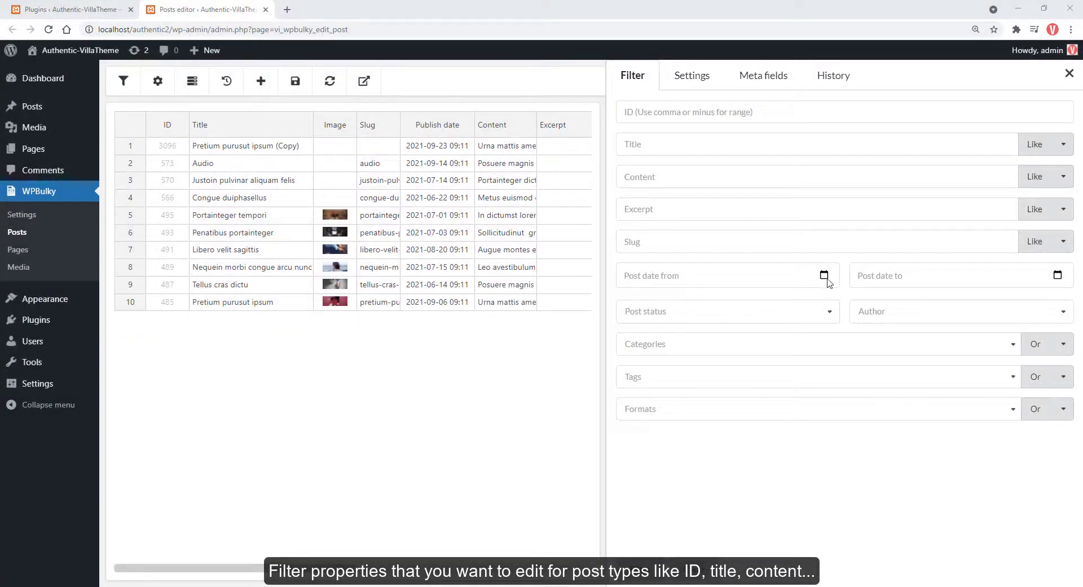
- Set the filter's starting post date to 07/01/2021 and pick an end date for the range
{"action": "left_click", "coordinate": [825, 277]}
{"action": "left_click", "coordinate": [714, 303]}
{"action": "left_click", "coordinate": [714, 303]}
{"action": "left_click", "coordinate": [701, 342]}
{"action": "left_click", "coordinate": [867, 277]}
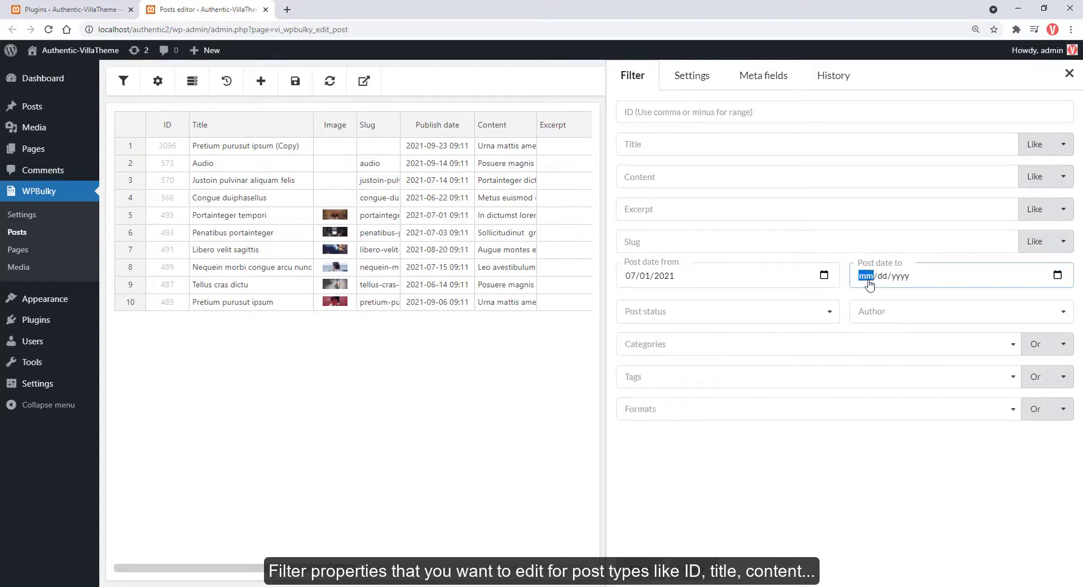
{"action": "left_click", "coordinate": [1059, 276]}
{"action": "left_click", "coordinate": [909, 343]}
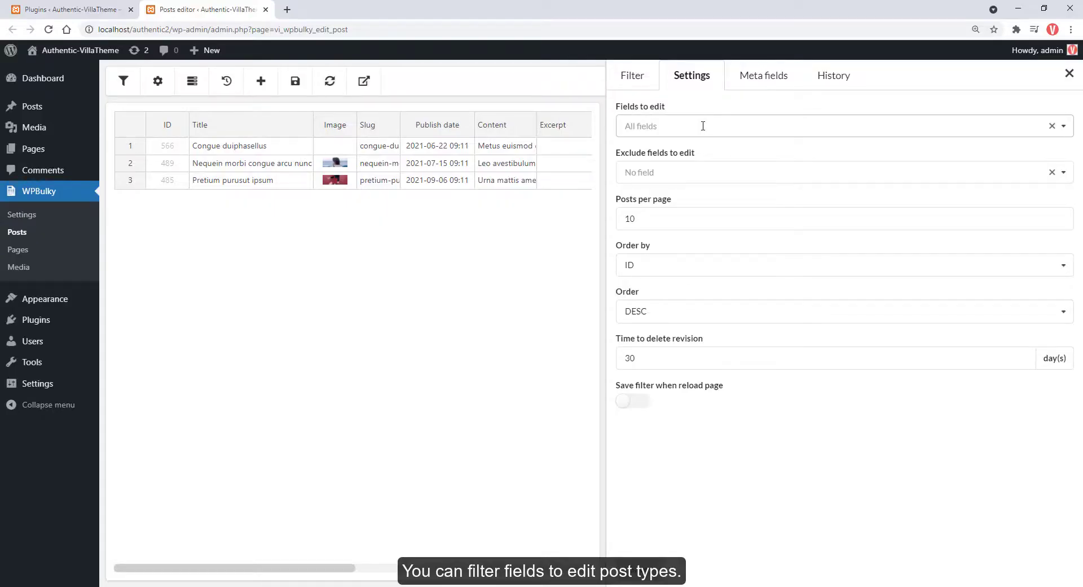
- Limit the fields to edit to Image, Publish date, Content, Status and Tags
{"action": "left_click", "coordinate": [703, 126]}
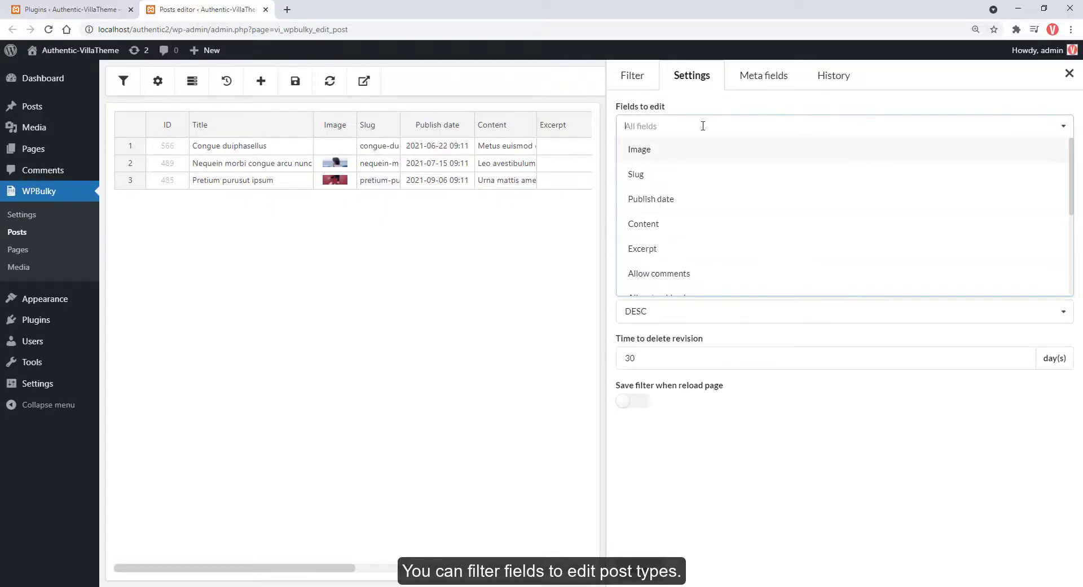
{"action": "left_click", "coordinate": [675, 158]}
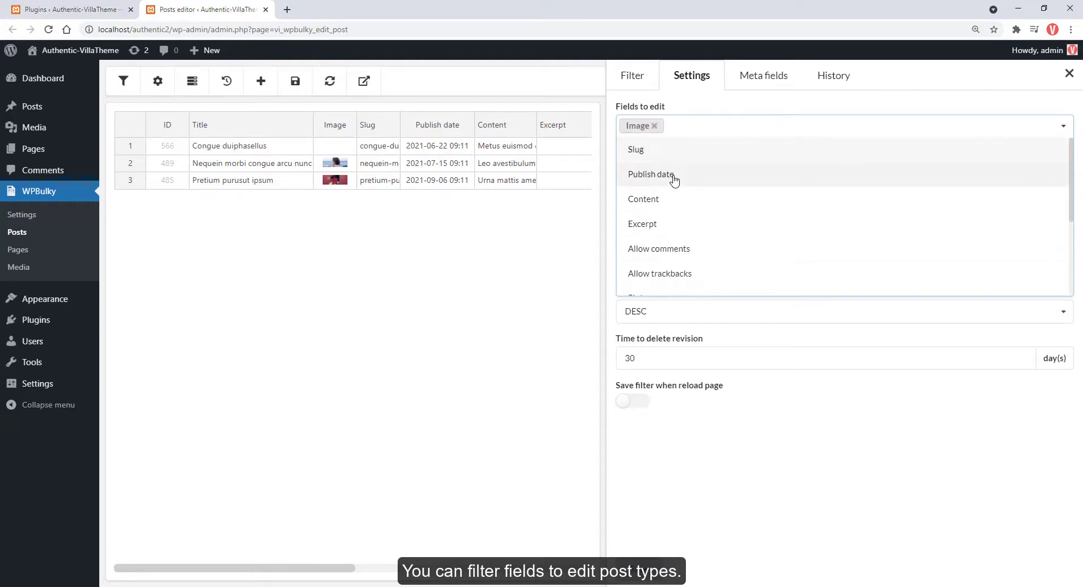
{"action": "left_click", "coordinate": [675, 175]}
{"action": "left_click", "coordinate": [675, 177]}
{"action": "left_click", "coordinate": [667, 248]}
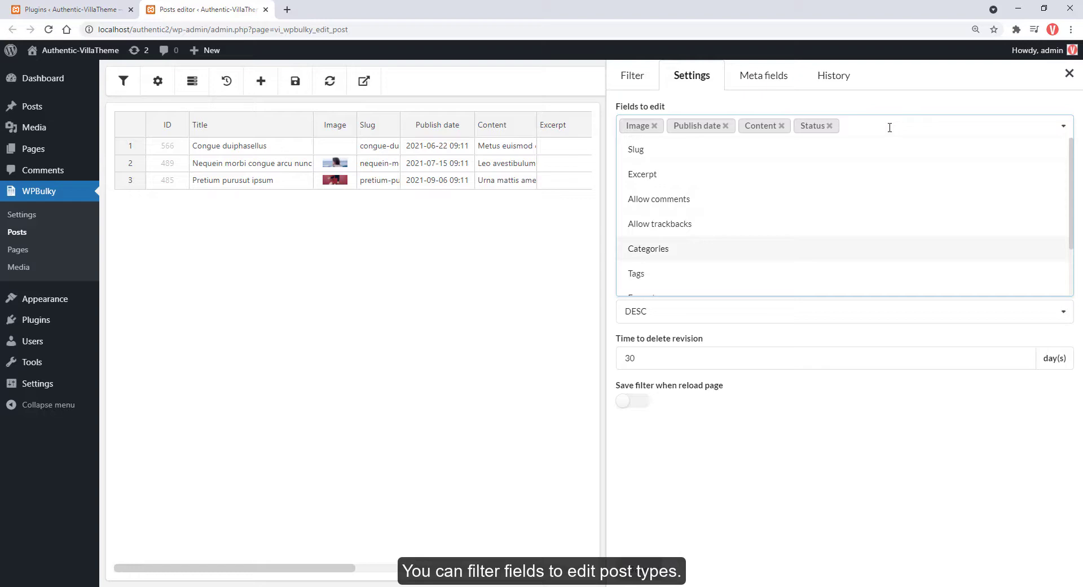
{"action": "type", "text": "t"}
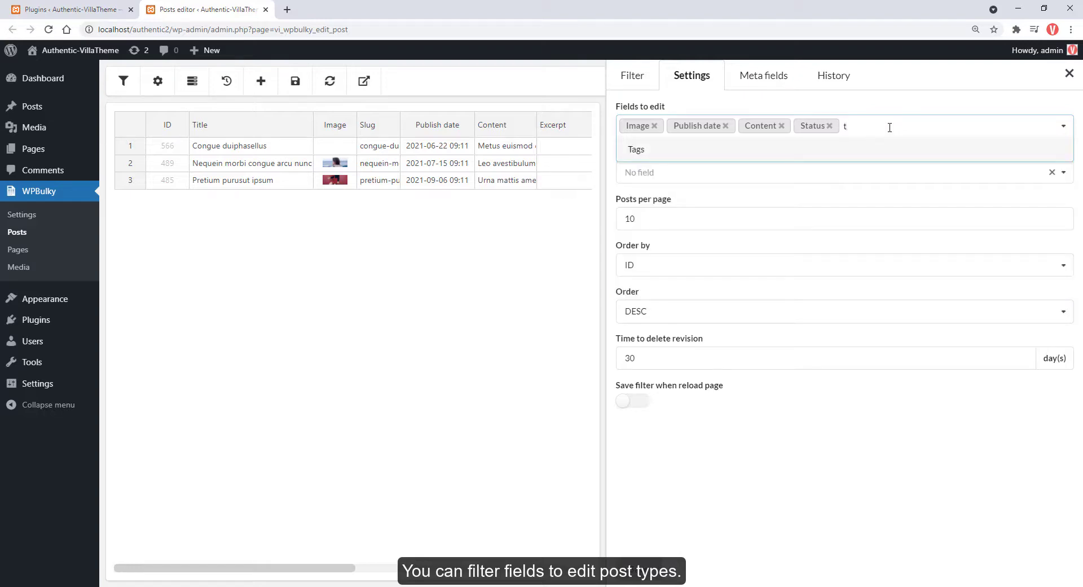
{"action": "left_click", "coordinate": [662, 151]}
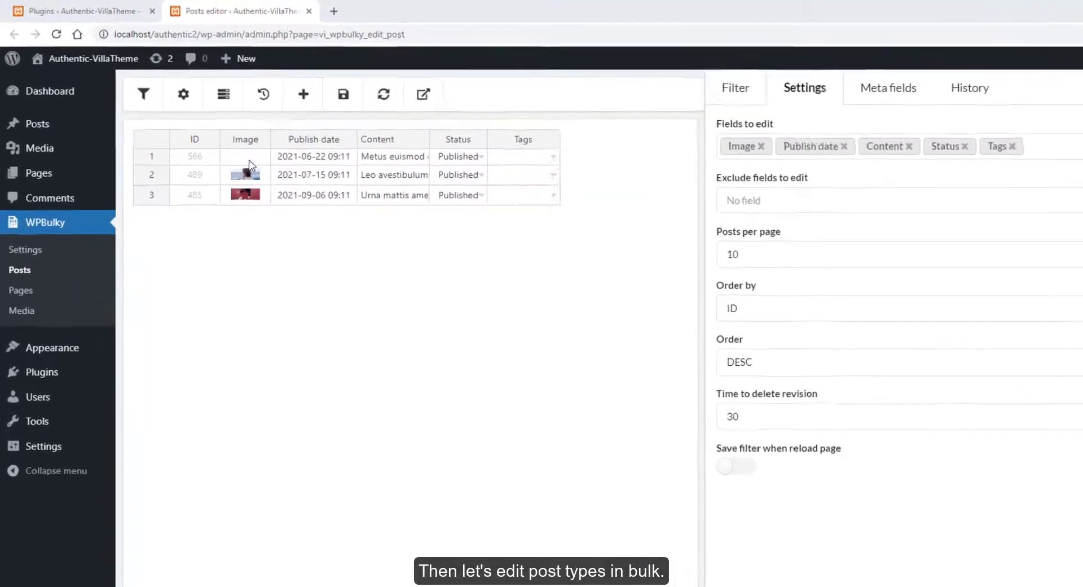
- Give post 566 the picture of the woman in a hat holding a coffee cup and set its publish date to 2021-05-19
{"action": "left_click", "coordinate": [216, 143]}
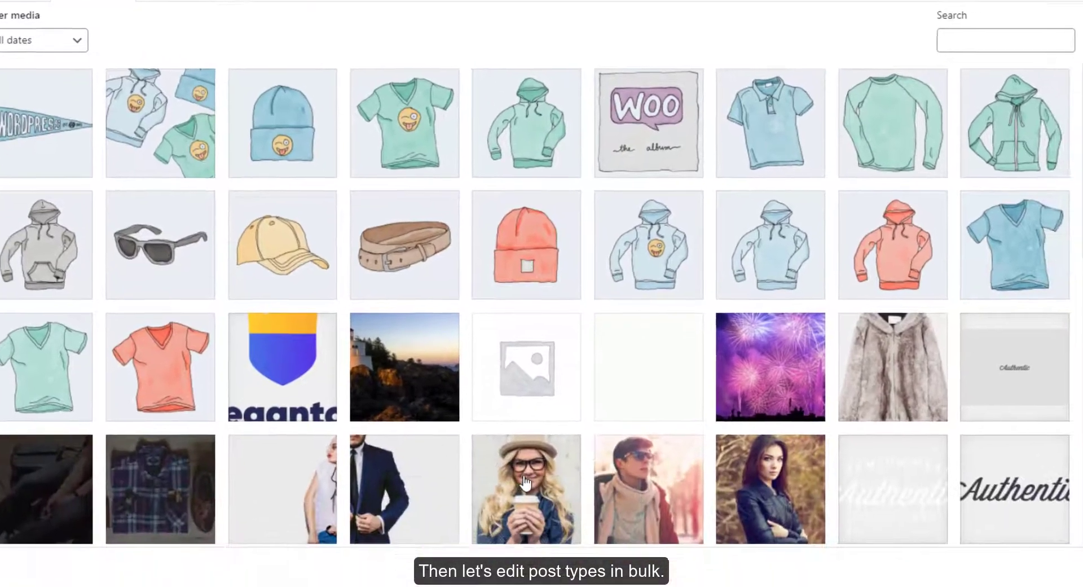
{"action": "left_click", "coordinate": [522, 462]}
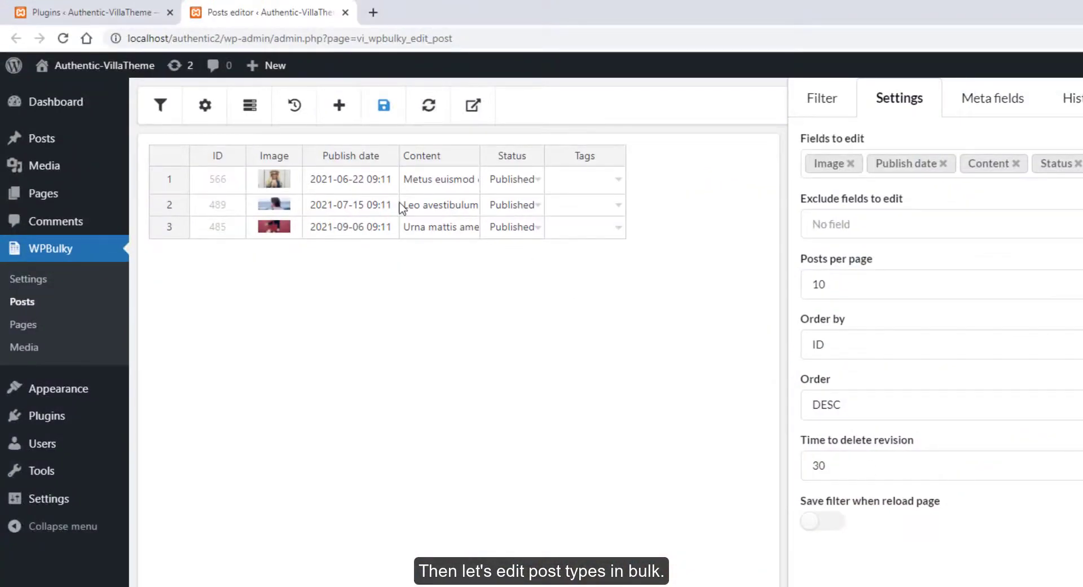
{"action": "double_click", "coordinate": [355, 187]}
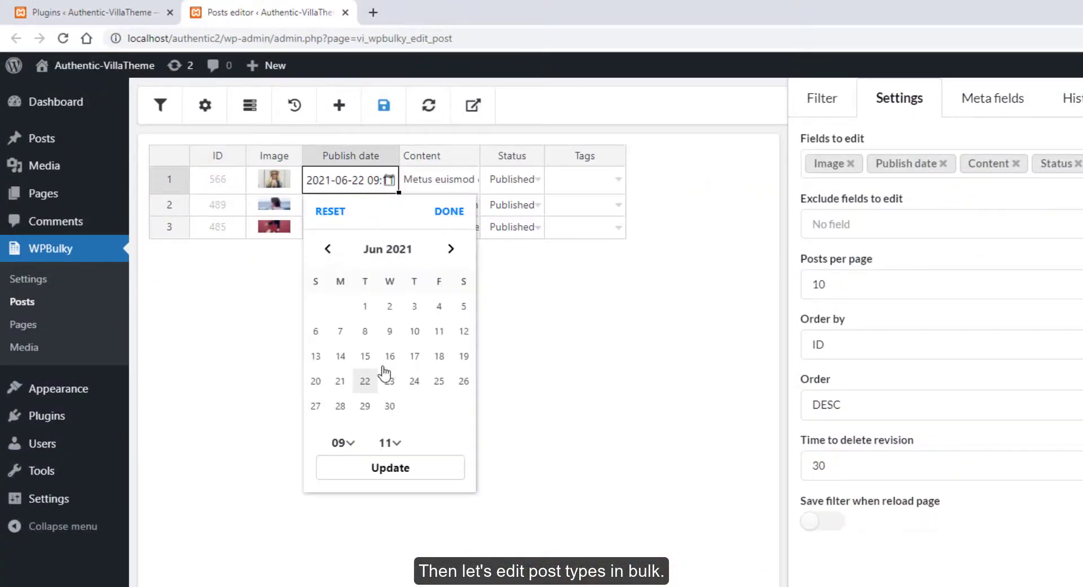
{"action": "left_click", "coordinate": [326, 249]}
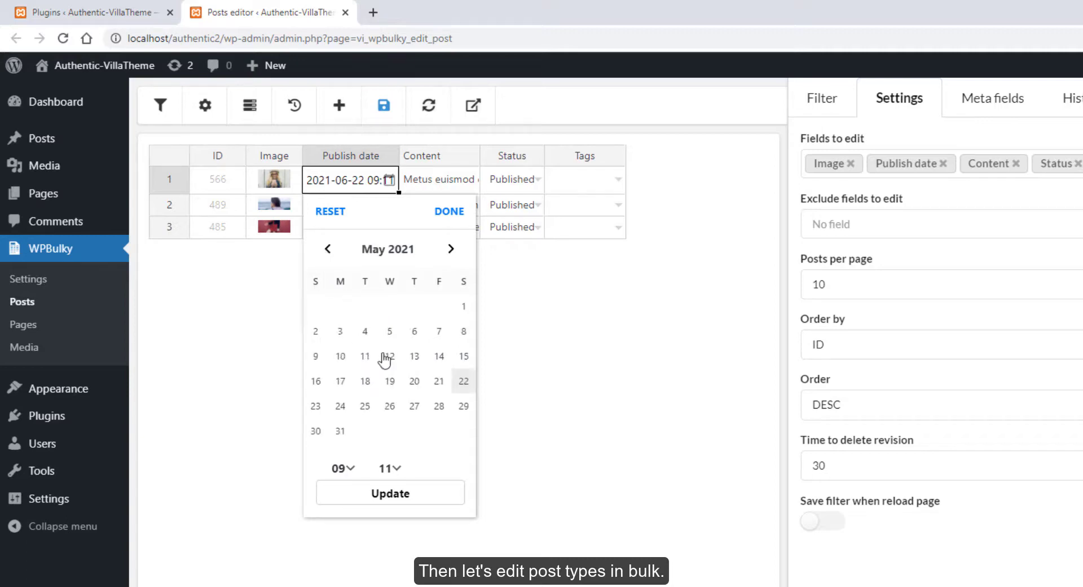
{"action": "left_click", "coordinate": [394, 384]}
{"action": "left_click", "coordinate": [404, 494]}
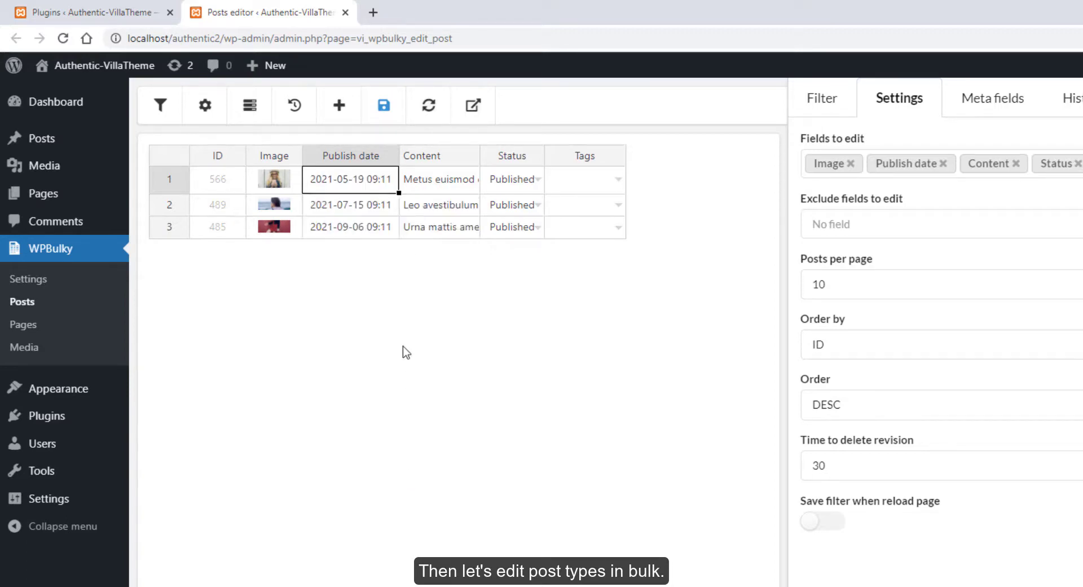
- Replace the first paragraph of post 566's content with "My new season makes perfect...." in bold
{"action": "double_click", "coordinate": [446, 187]}
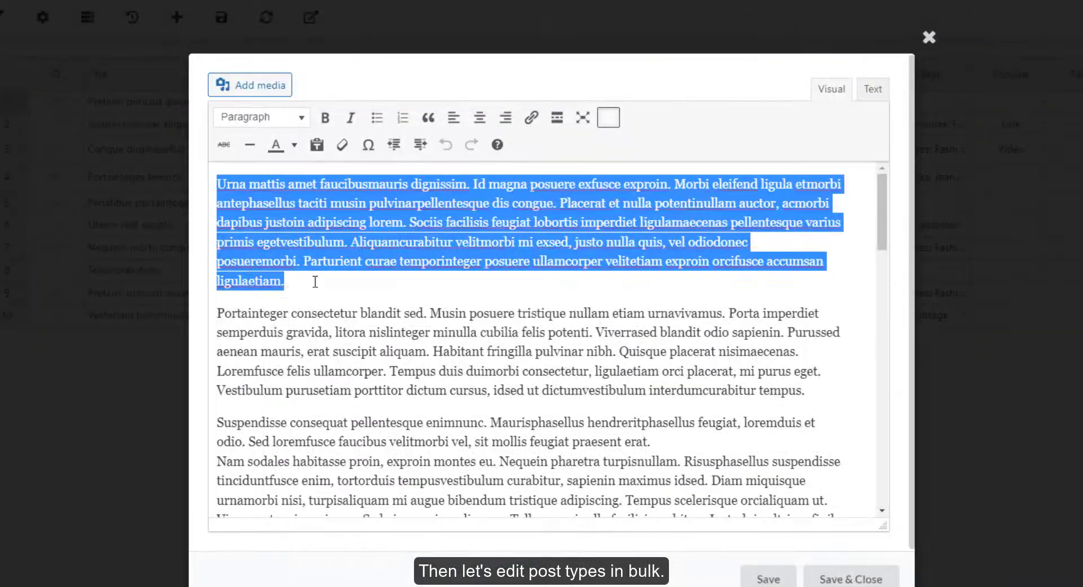
{"action": "key", "text": "BackSpace"}
{"action": "type", "text": "My new season makes perfect...."}
{"action": "left_click_drag", "start_coordinate": [217, 183], "coordinate": [804, 293]}
{"action": "left_click", "coordinate": [325, 117]}
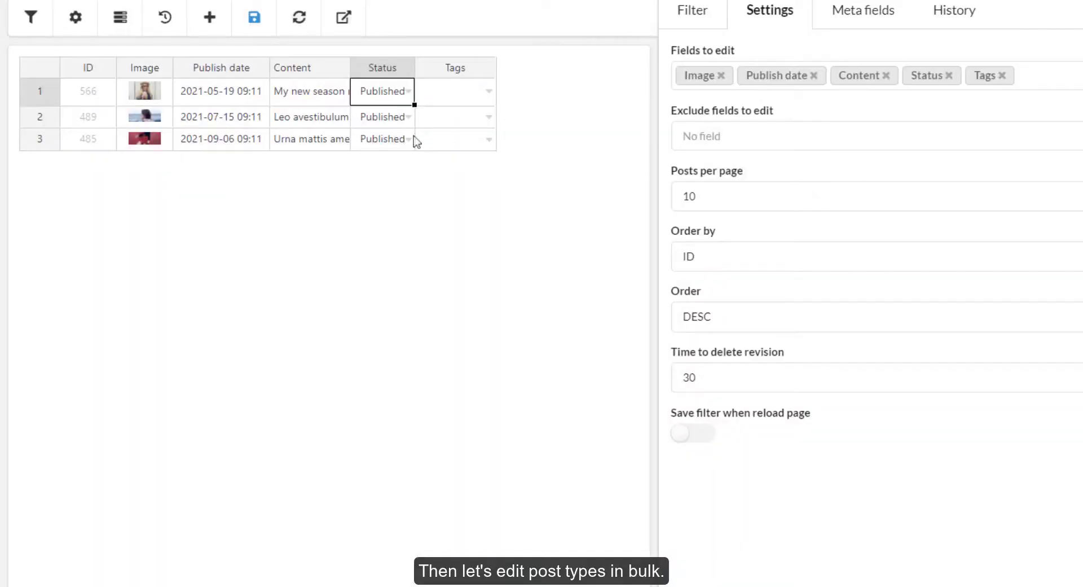
- Set post 566's status to Draft and assign it the tags Fashion and Vintage
{"action": "left_click", "coordinate": [400, 92]}
{"action": "left_click", "coordinate": [395, 176]}
{"action": "left_click", "coordinate": [476, 92]}
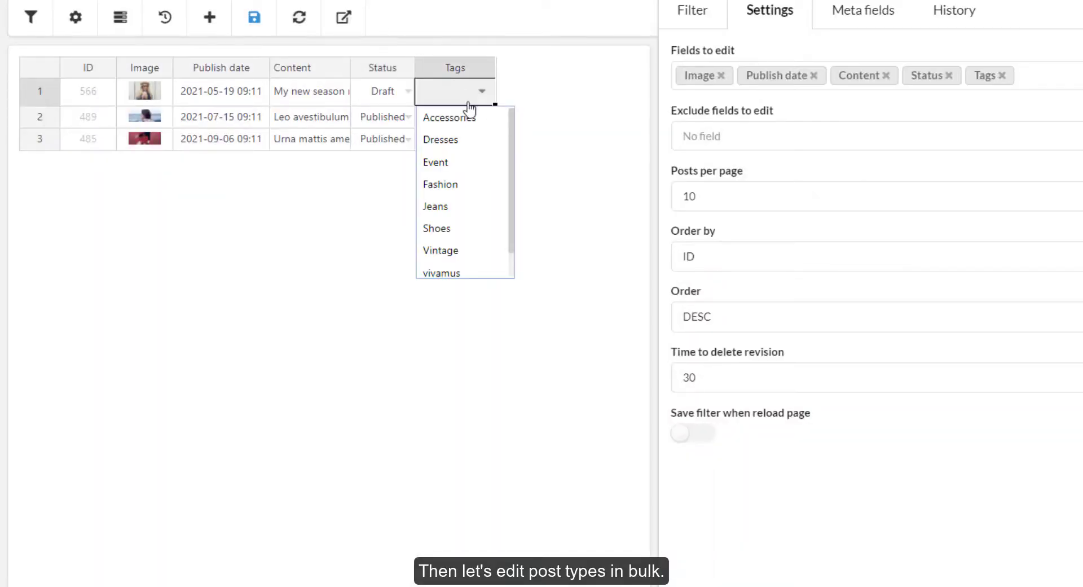
{"action": "left_click", "coordinate": [451, 183]}
{"action": "left_click", "coordinate": [467, 228]}
{"action": "left_click", "coordinate": [467, 228]}
{"action": "left_click", "coordinate": [473, 249]}
{"action": "left_click", "coordinate": [524, 304]}
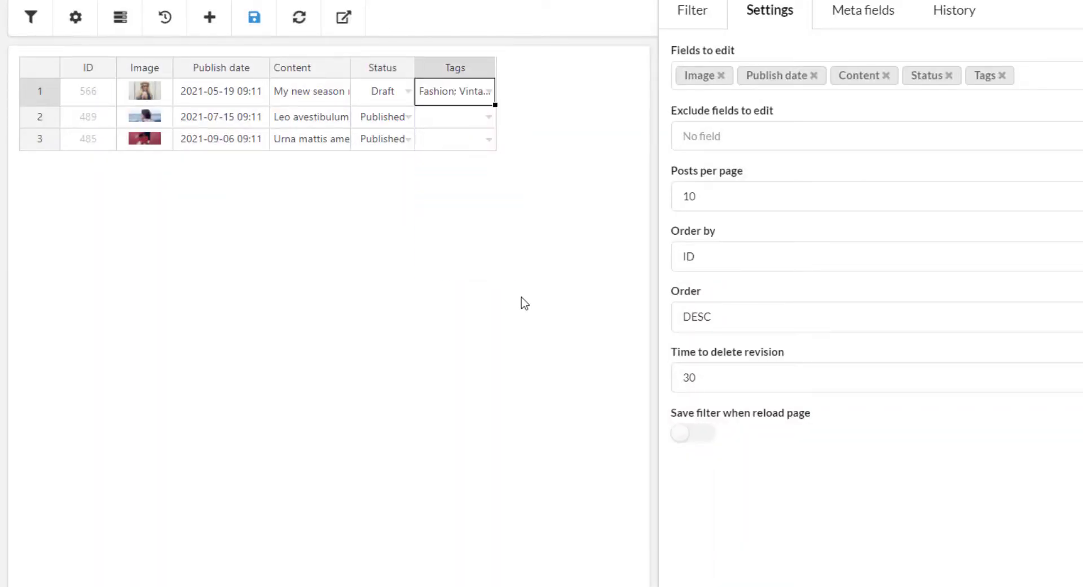
- Fill post 566's tags down to the two posts below it
{"action": "left_click_drag", "start_coordinate": [494, 104], "coordinate": [490, 140]}
{"action": "right_click", "coordinate": [142, 91]}
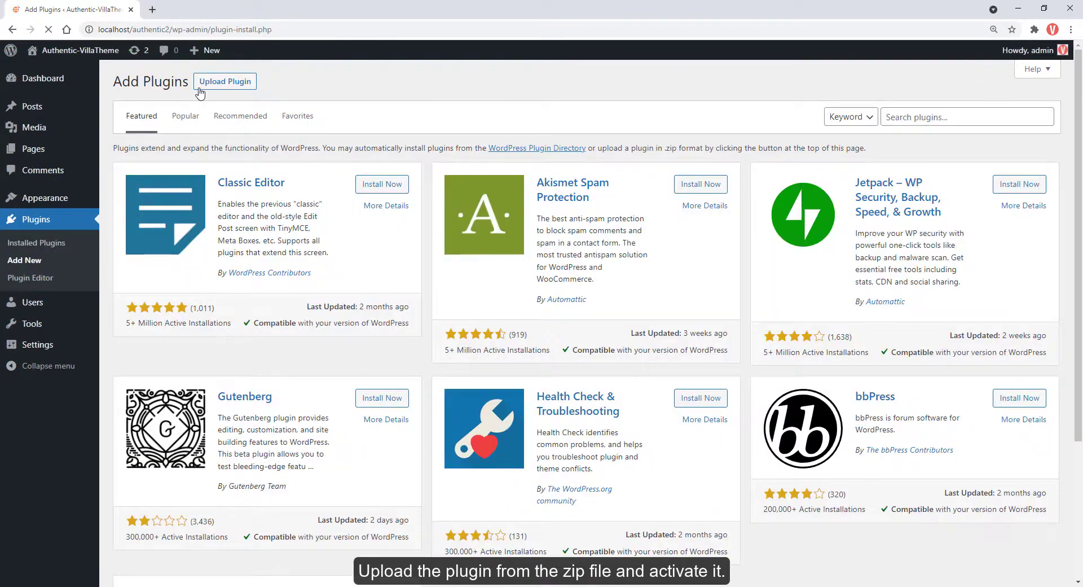
- Upload the plugin archive wpbulky-wordpress-bulk-edit-post-types.zip, then install and activate it
{"action": "left_click", "coordinate": [200, 86]}
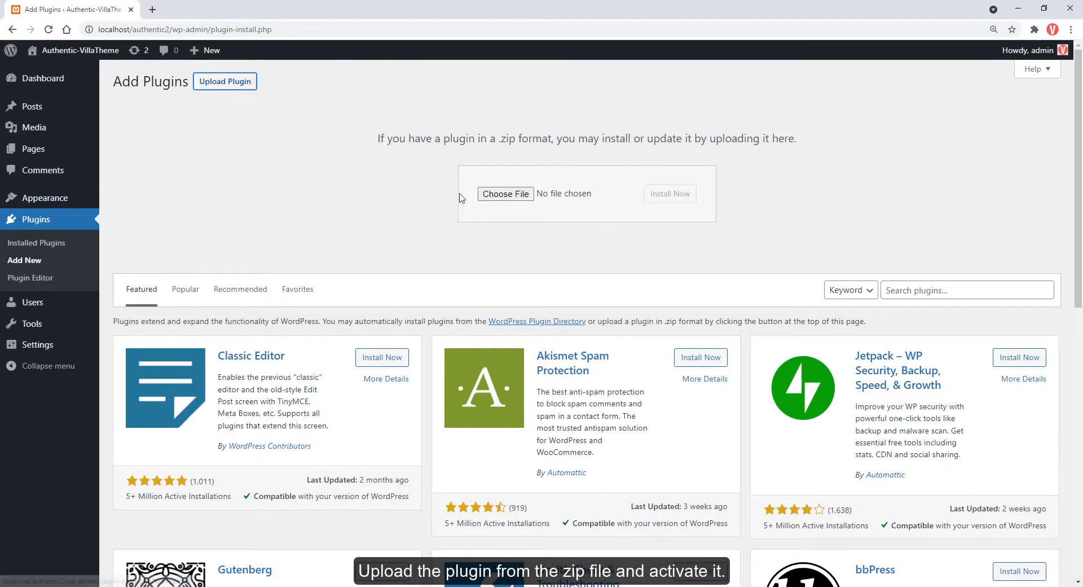
{"action": "left_click", "coordinate": [484, 195]}
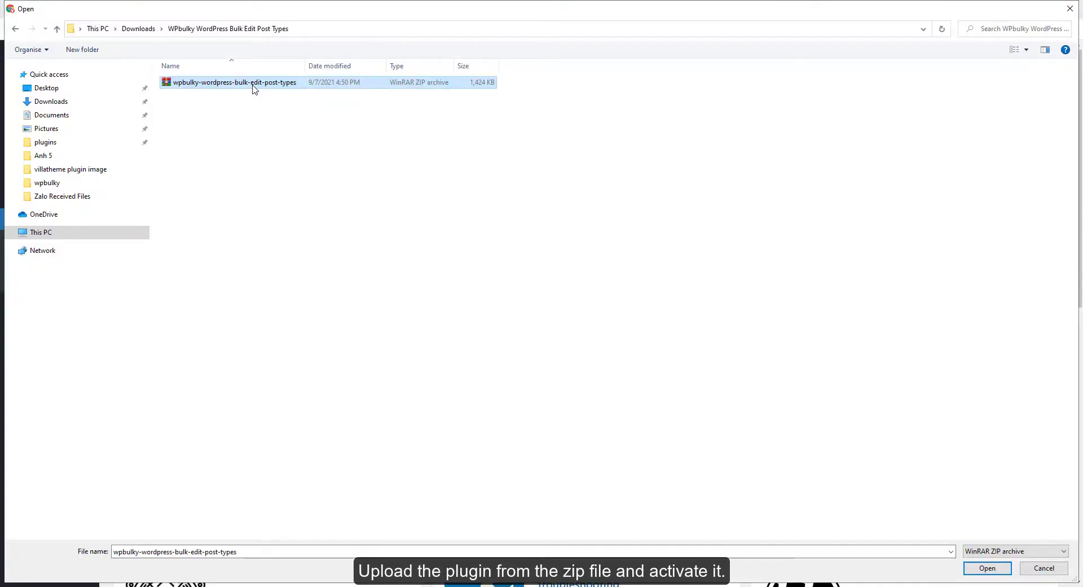
{"action": "double_click", "coordinate": [251, 87]}
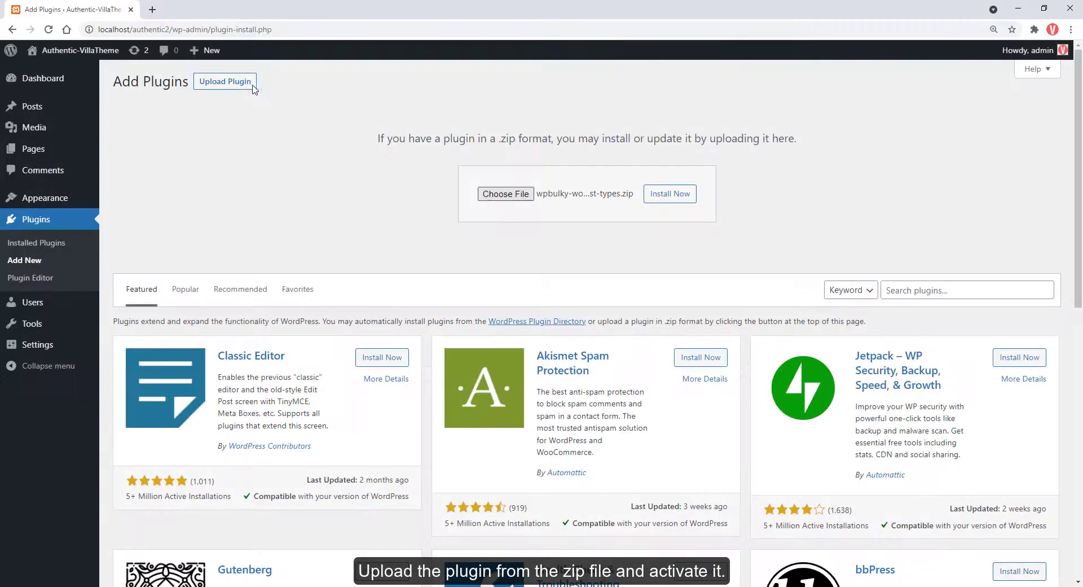
{"action": "left_click", "coordinate": [680, 198]}
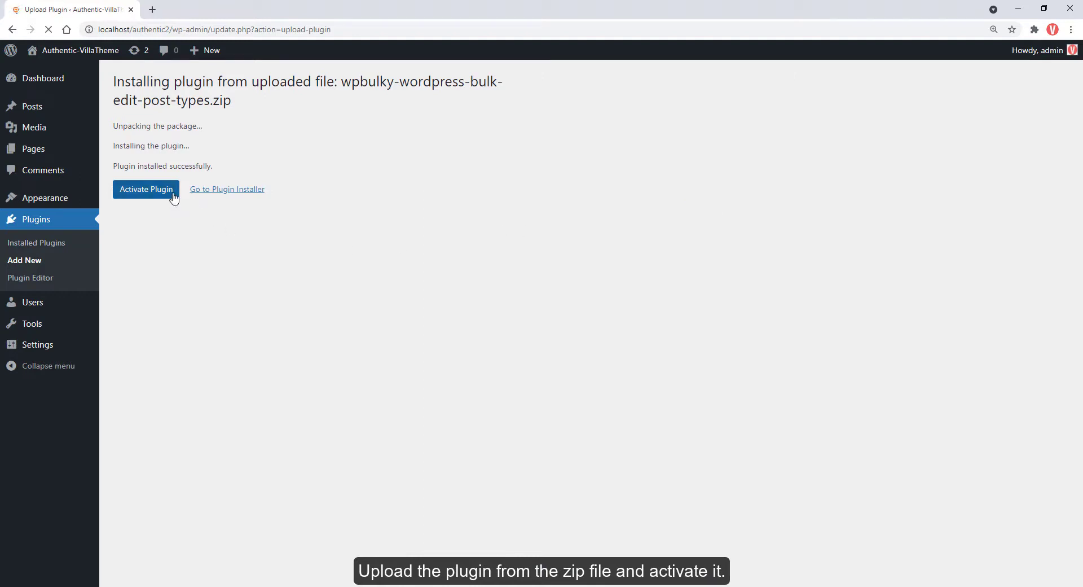
{"action": "left_click", "coordinate": [174, 195]}
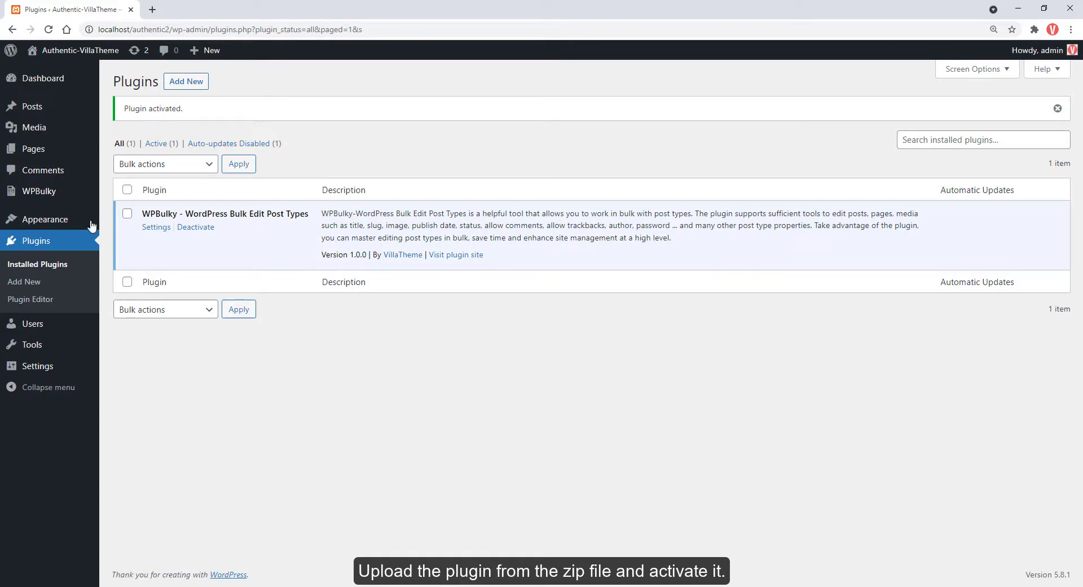
- Open the list of all posts in a new browser tab and show its screen options
{"action": "mouse_move", "coordinate": [65, 196]}
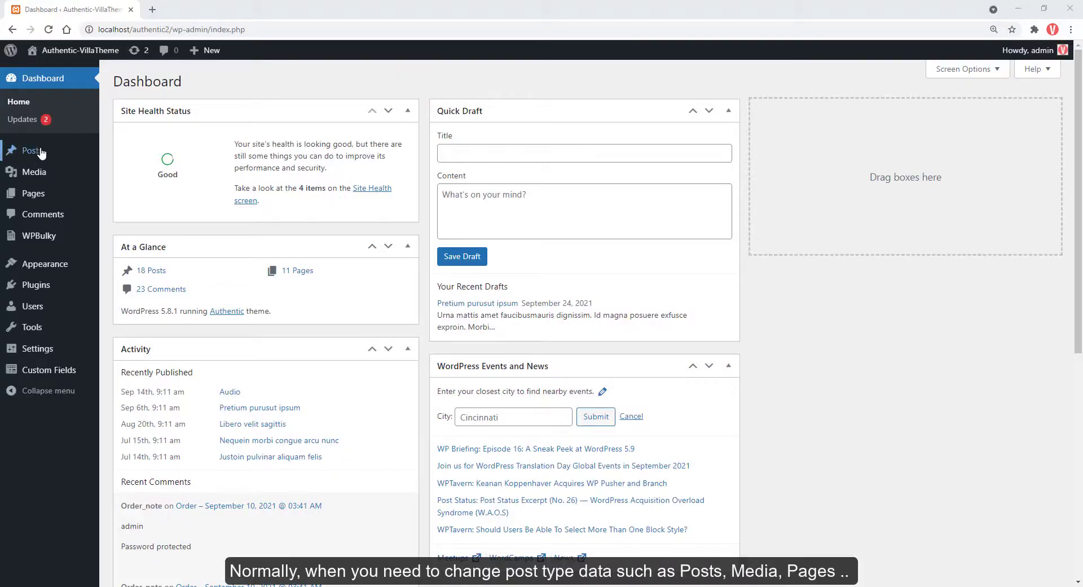
{"action": "mouse_move", "coordinate": [38, 154]}
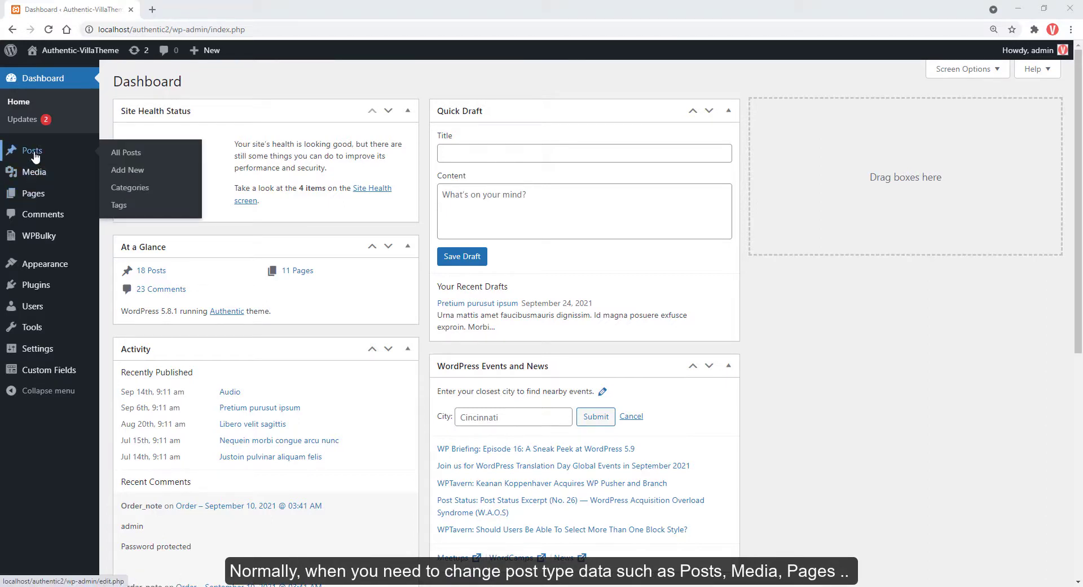
{"action": "left_click", "coordinate": [44, 153], "text": "ctrl+shift"}
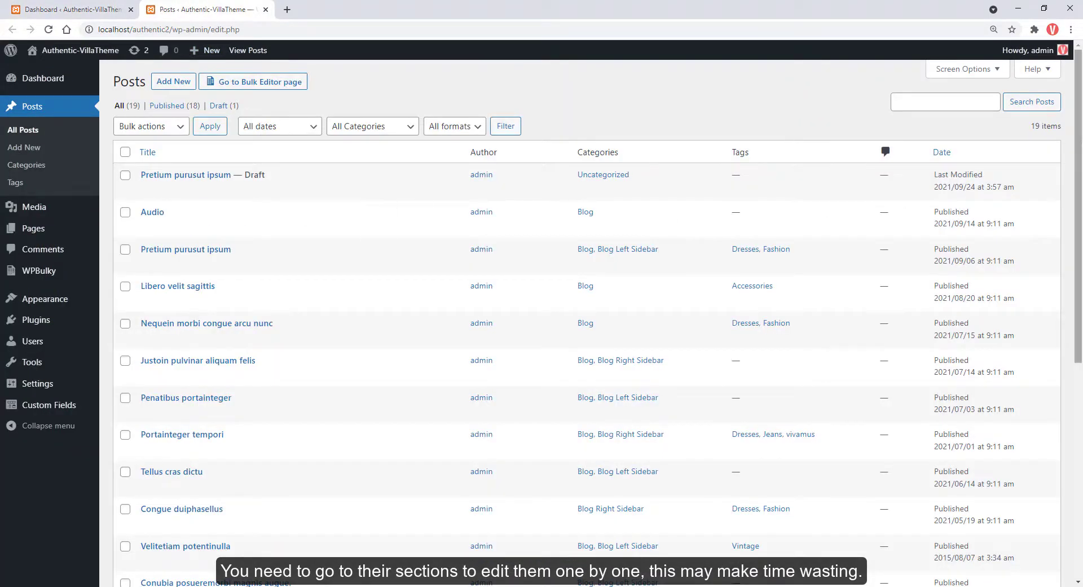
{"action": "mouse_move", "coordinate": [1079, 150]}
{"action": "left_mouse_down"}
{"action": "mouse_move", "coordinate": [1079, 355]}
{"action": "mouse_move", "coordinate": [1080, 140]}
{"action": "left_mouse_up"}
{"action": "left_click", "coordinate": [965, 69]}
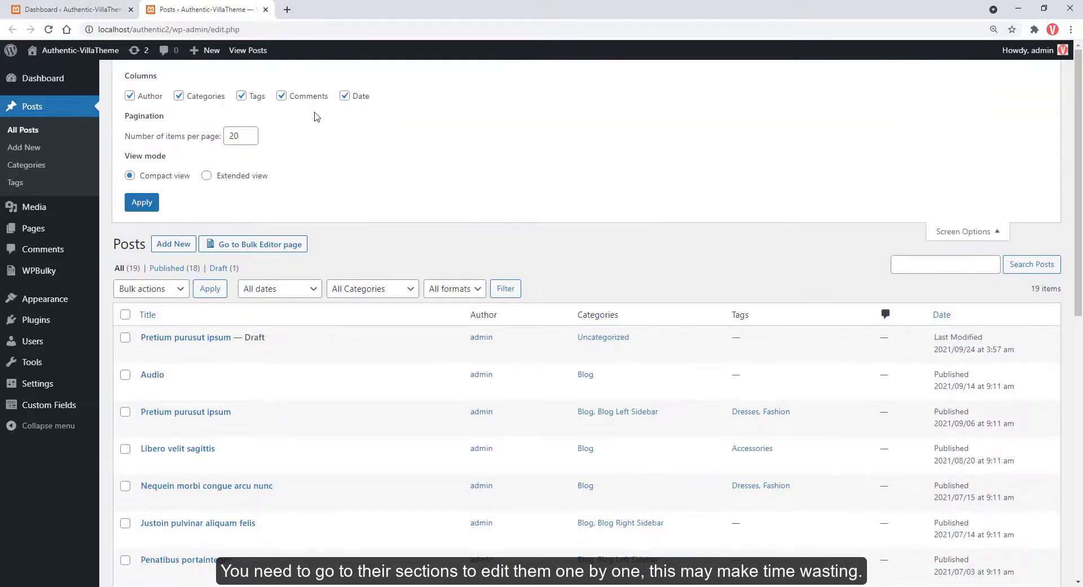
{"action": "scroll", "coordinate": [376, 111], "scroll_direction": "down", "scroll_amount": 2}
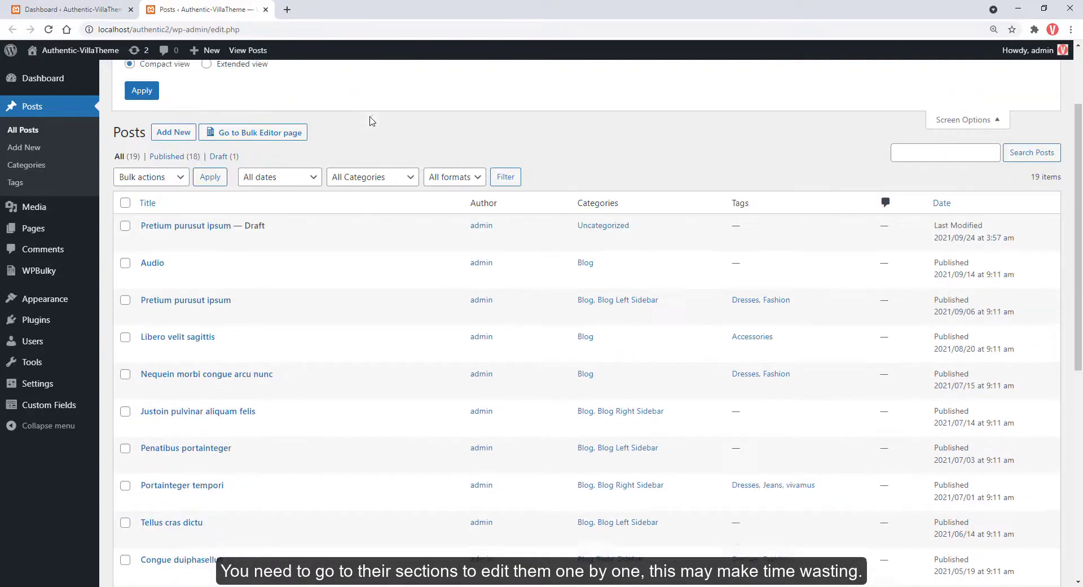
- Open the published post "Pretium purusut ipsum" for editing and check its post ID in the address and its title
{"action": "left_click", "coordinate": [147, 313]}
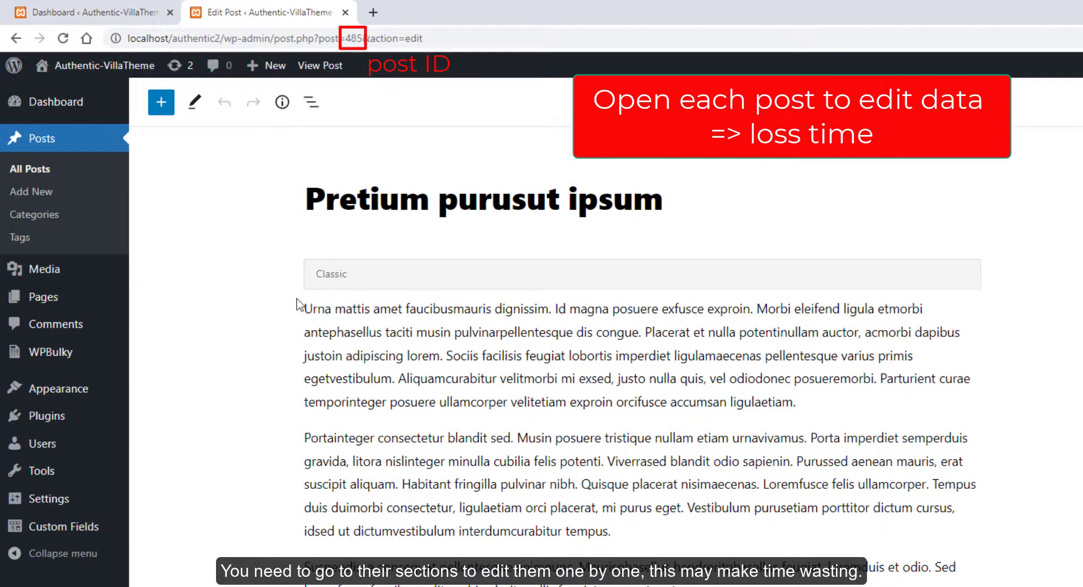
{"action": "double_click", "coordinate": [352, 39]}
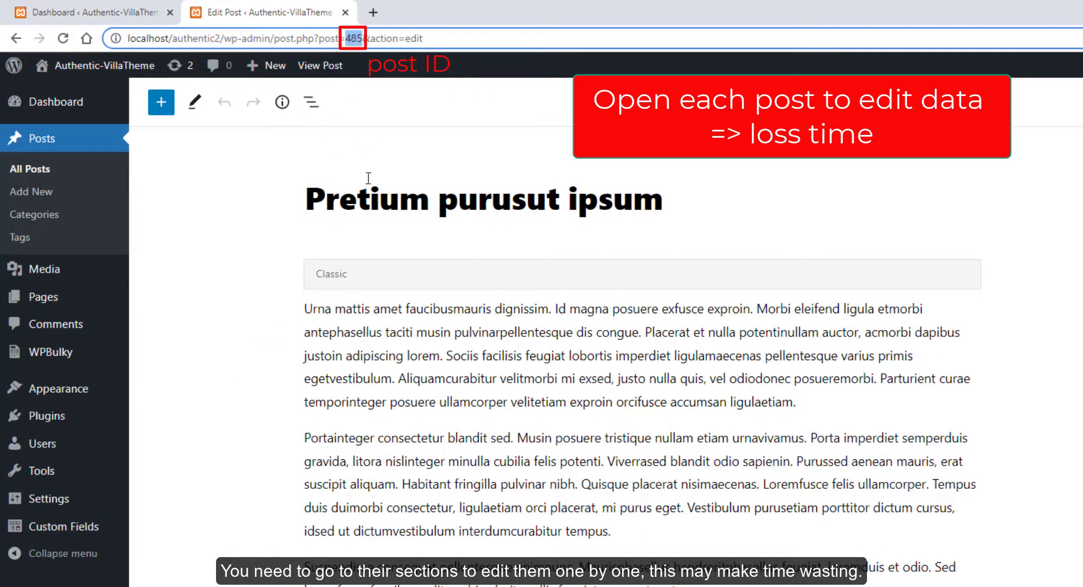
{"action": "double_click", "coordinate": [368, 199]}
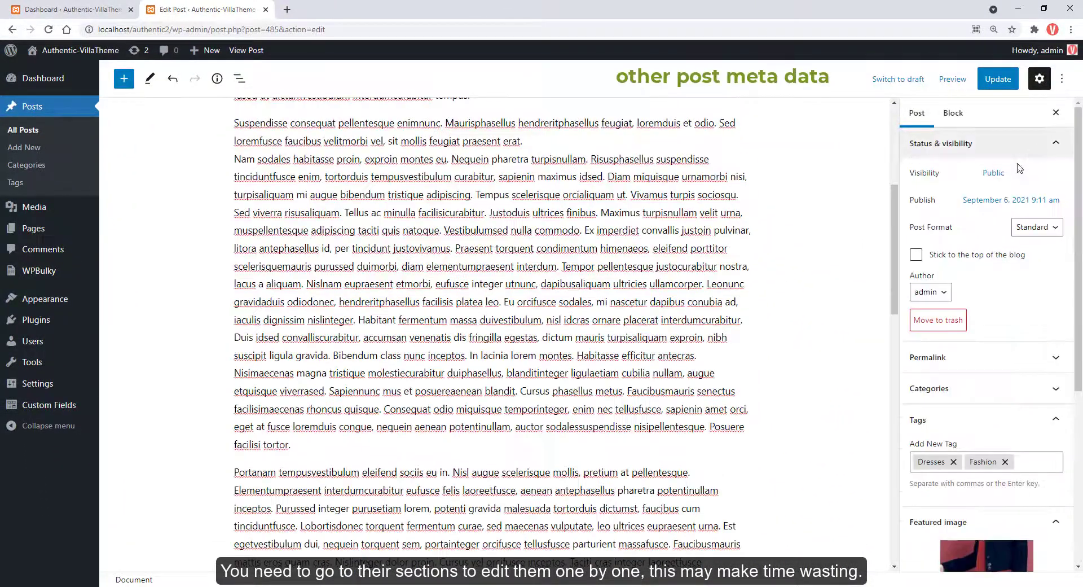
- Examine the post's visibility, publish date, post format, author and category settings
{"action": "left_click", "coordinate": [993, 172]}
{"action": "left_click", "coordinate": [1025, 214]}
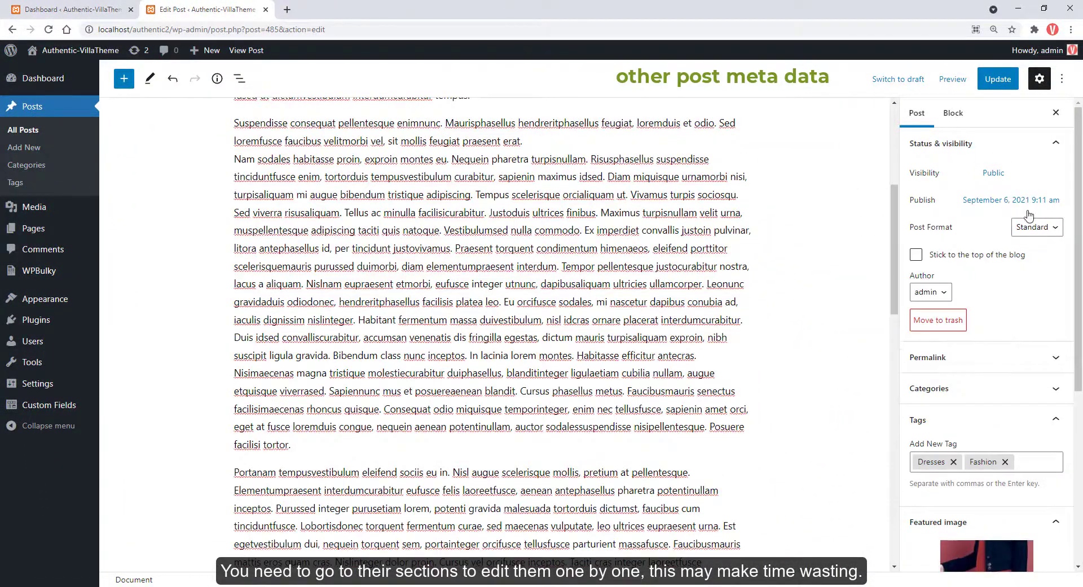
{"action": "left_click", "coordinate": [1022, 201]}
{"action": "left_click", "coordinate": [1010, 276]}
{"action": "left_click", "coordinate": [1037, 226]}
{"action": "left_click", "coordinate": [931, 291]}
{"action": "left_click", "coordinate": [931, 292]}
{"action": "left_click", "coordinate": [983, 273]}
{"action": "left_click", "coordinate": [986, 385]}
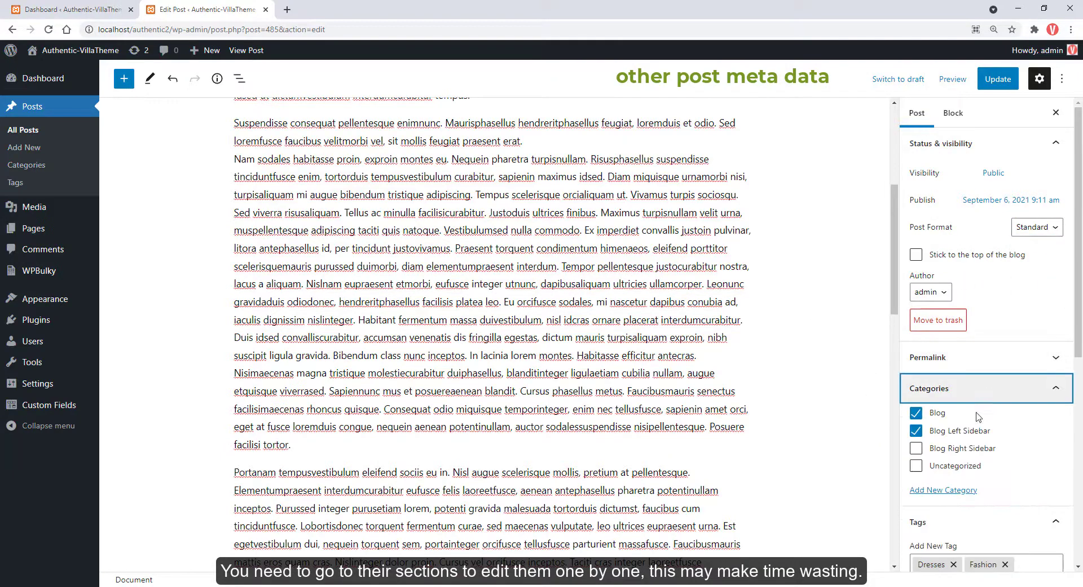
- Examine the post's tags, featured image, excerpt and discussion settings
{"action": "scroll", "coordinate": [853, 486], "scroll_direction": "down", "scroll_amount": 3}
{"action": "scroll", "coordinate": [1004, 508], "scroll_direction": "down", "scroll_amount": 7}
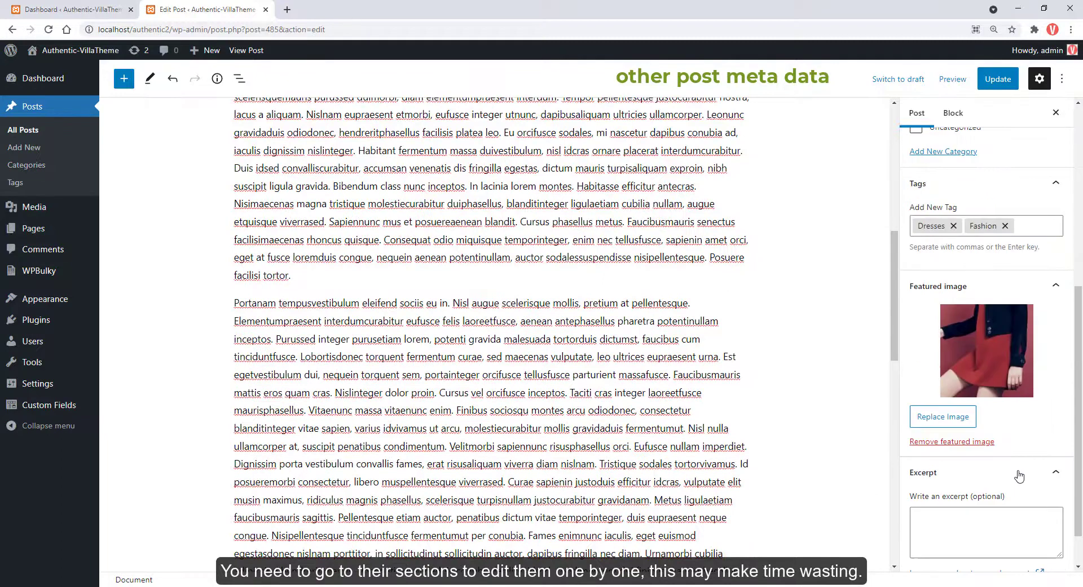
{"action": "left_click", "coordinate": [995, 555]}
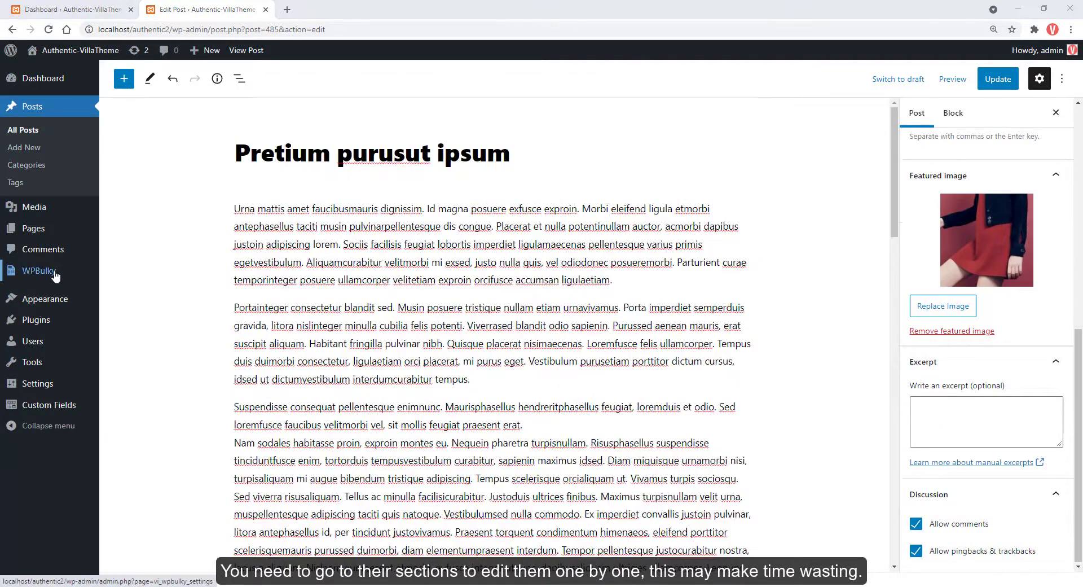
- Open the WPBulky posts editor and filter the posts by the IDs 485,491,570
{"action": "mouse_move", "coordinate": [54, 275]}
{"action": "left_click", "coordinate": [130, 293]}
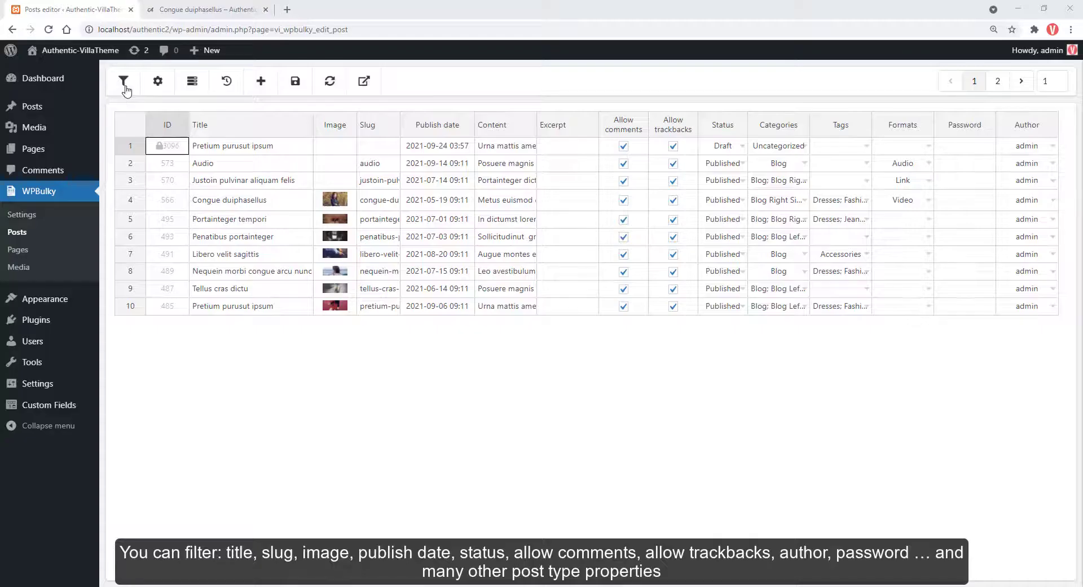
{"action": "left_click", "coordinate": [123, 80]}
{"action": "left_click", "coordinate": [685, 114]}
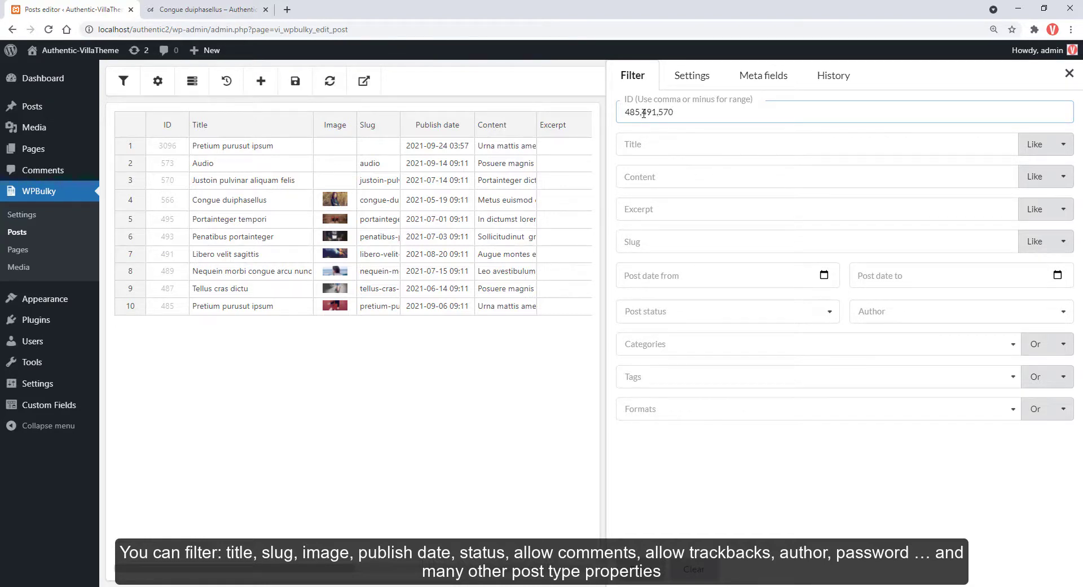
{"action": "left_click", "coordinate": [646, 569]}
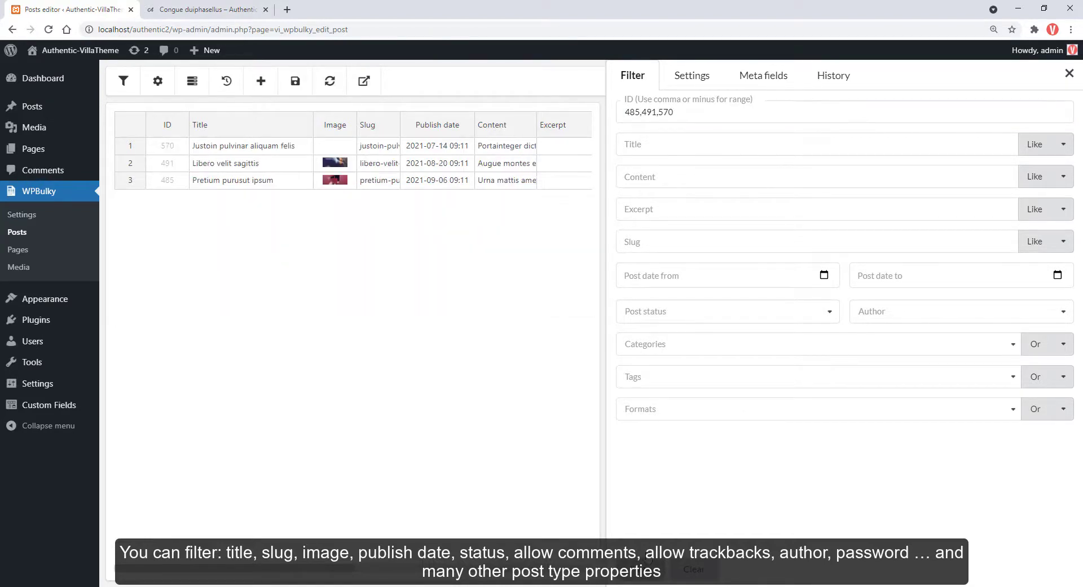
- Check the title filter's matching options and set the post date filter from 07/01/2021 to 09/30/2021
{"action": "left_click", "coordinate": [653, 153]}
{"action": "left_click", "coordinate": [1025, 144]}
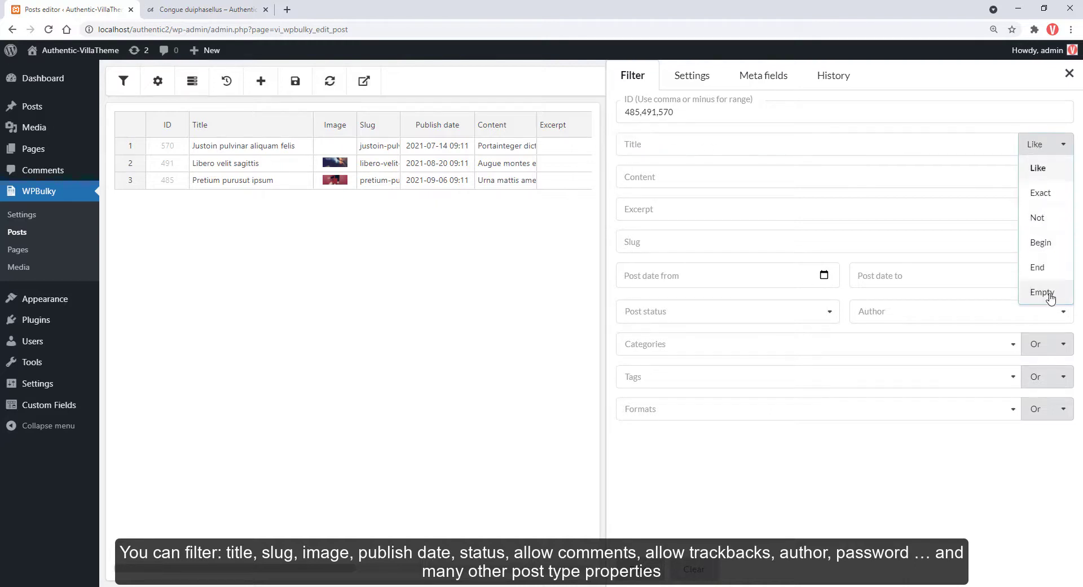
{"action": "left_click", "coordinate": [824, 276]}
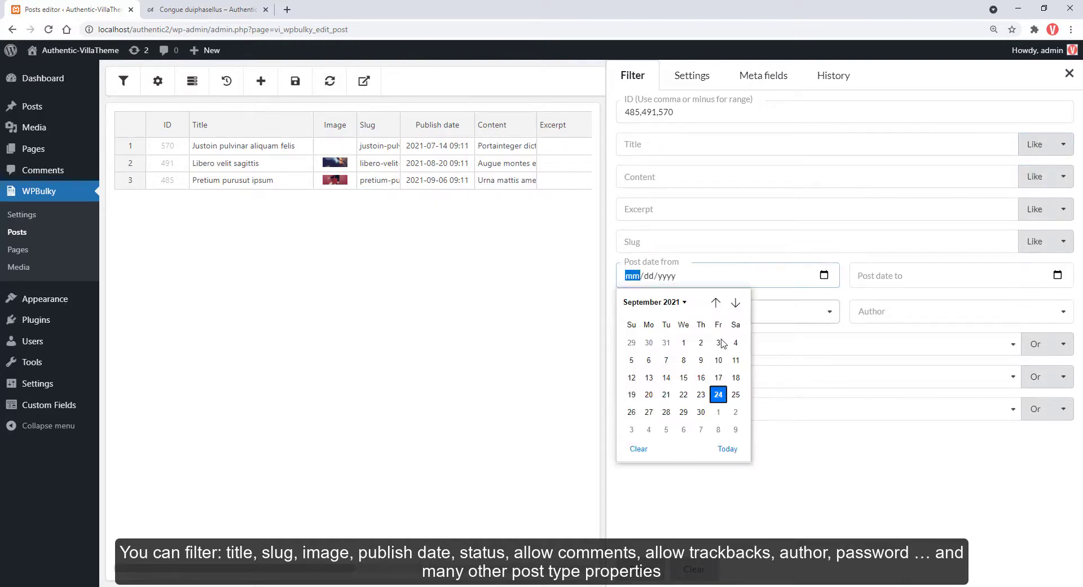
{"action": "left_click", "coordinate": [715, 303]}
{"action": "left_click", "coordinate": [716, 303]}
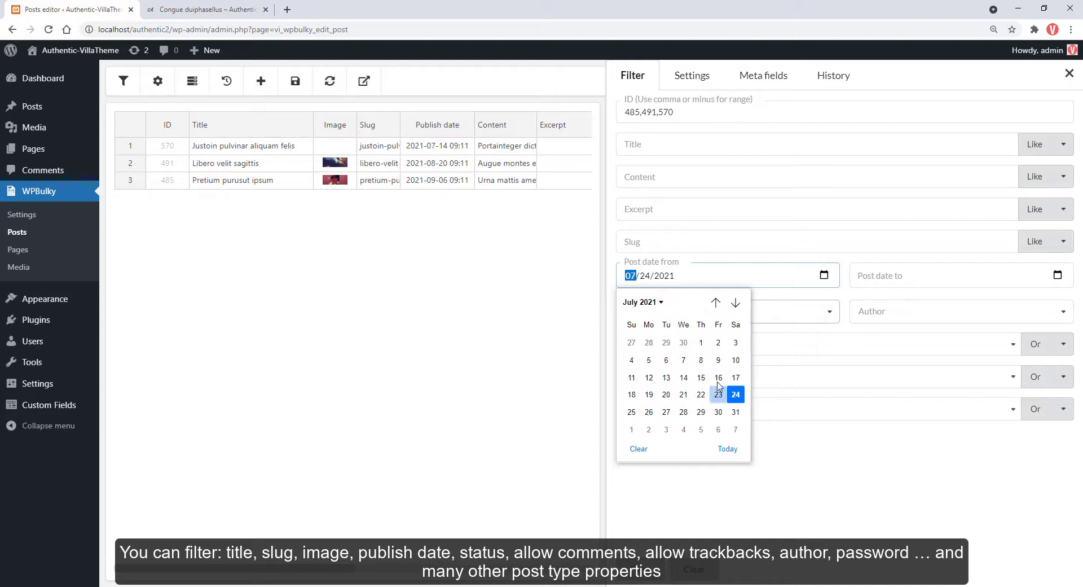
{"action": "left_click", "coordinate": [701, 343]}
{"action": "left_click", "coordinate": [895, 284]}
{"action": "left_click", "coordinate": [1057, 274]}
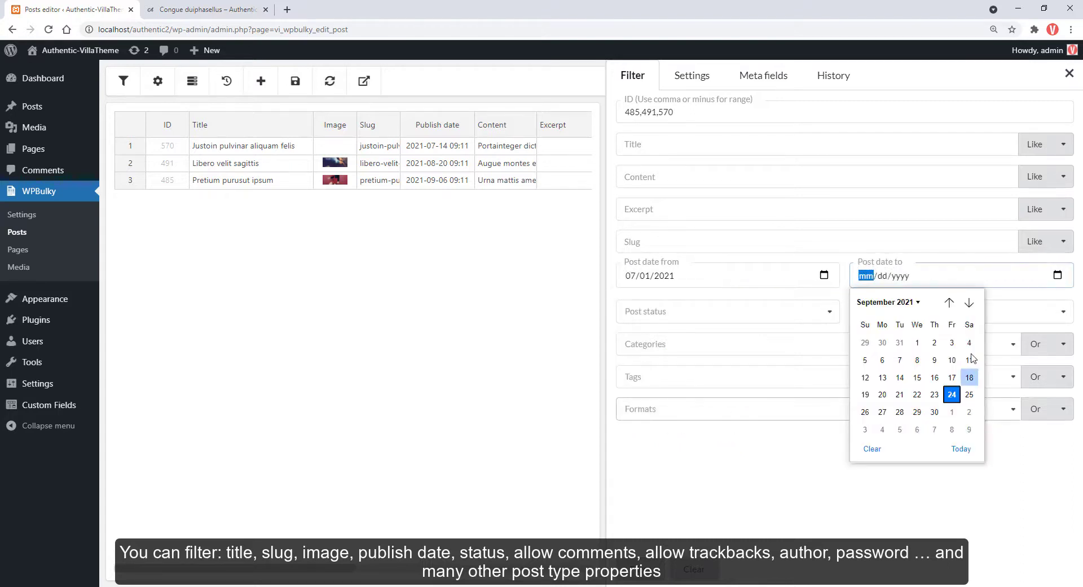
{"action": "left_click", "coordinate": [935, 412]}
- Set the post status filter to Publish and look at the author and category filters
{"action": "left_click", "coordinate": [784, 312]}
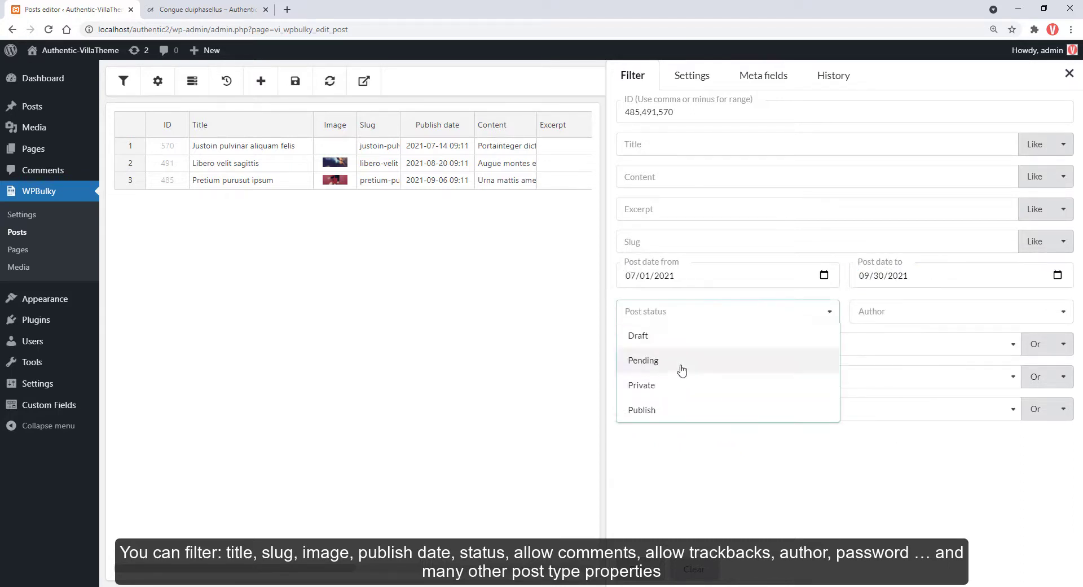
{"action": "left_click", "coordinate": [650, 383]}
{"action": "left_click", "coordinate": [677, 312]}
{"action": "left_click", "coordinate": [689, 408]}
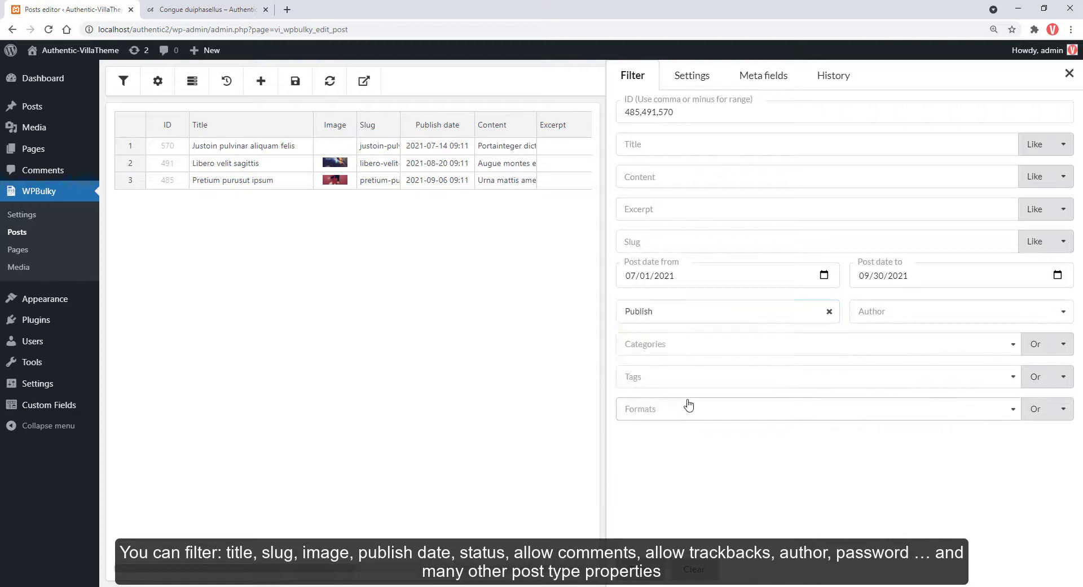
{"action": "left_click", "coordinate": [871, 321]}
{"action": "left_click", "coordinate": [657, 341]}
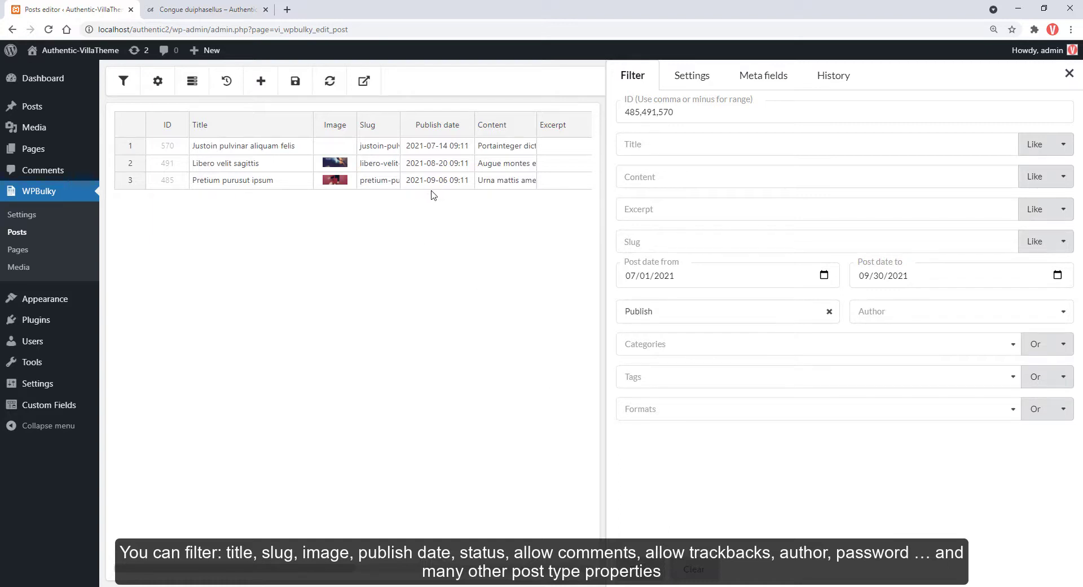
- Limit the fields to edit to Image, Slug, Publish date, Content, Tags and Categories
{"action": "left_click", "coordinate": [692, 75]}
{"action": "left_click", "coordinate": [648, 126]}
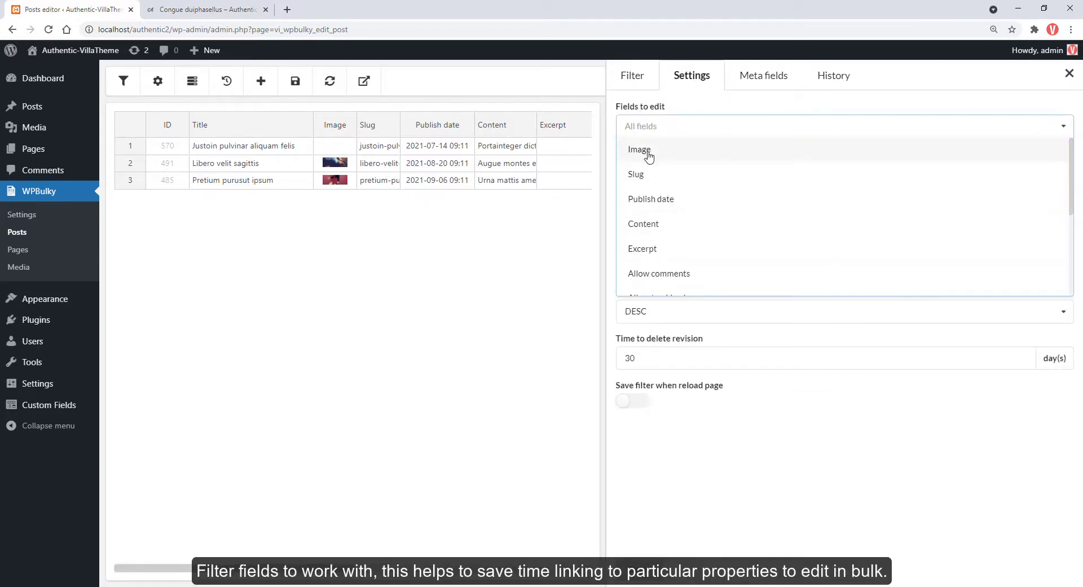
{"action": "left_click", "coordinate": [648, 152]}
{"action": "left_click", "coordinate": [636, 149]}
{"action": "left_click", "coordinate": [638, 149]}
{"action": "left_click", "coordinate": [638, 149]}
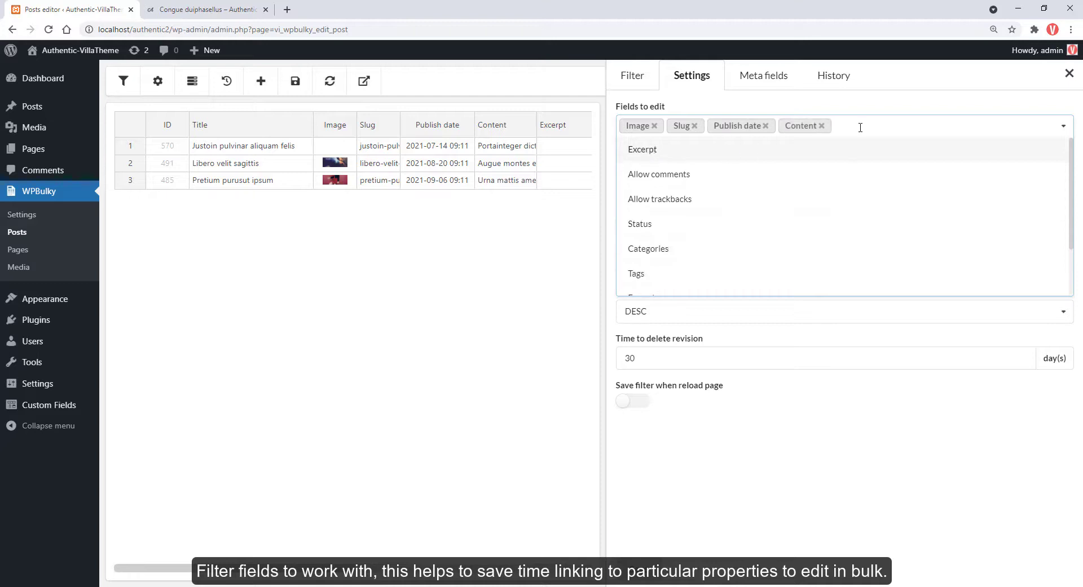
{"action": "type", "text": "tag"}
{"action": "key", "text": "Escape"}
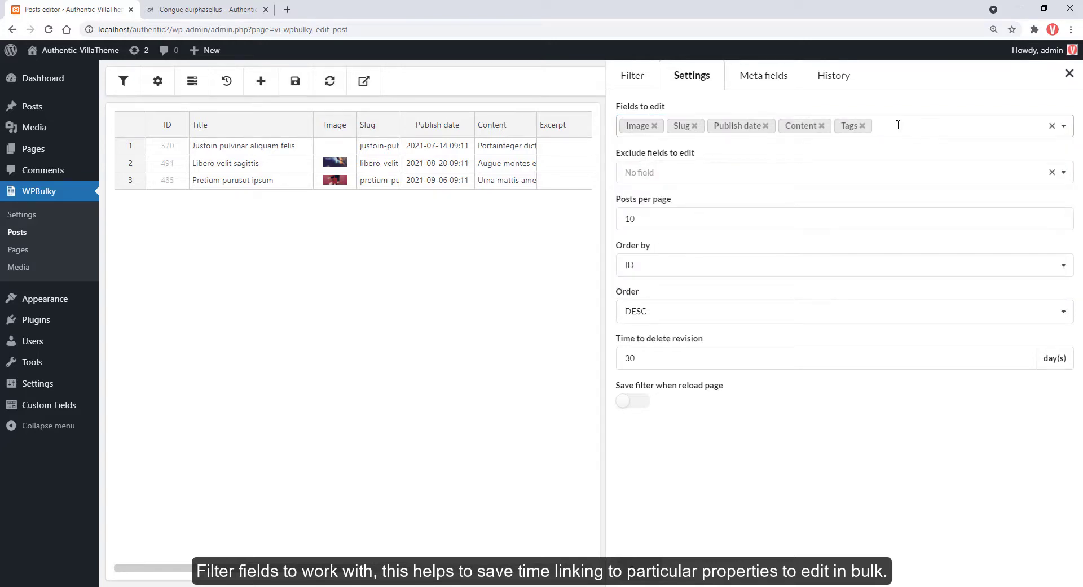
{"action": "type", "text": "cate"}
{"action": "left_click", "coordinate": [704, 148]}
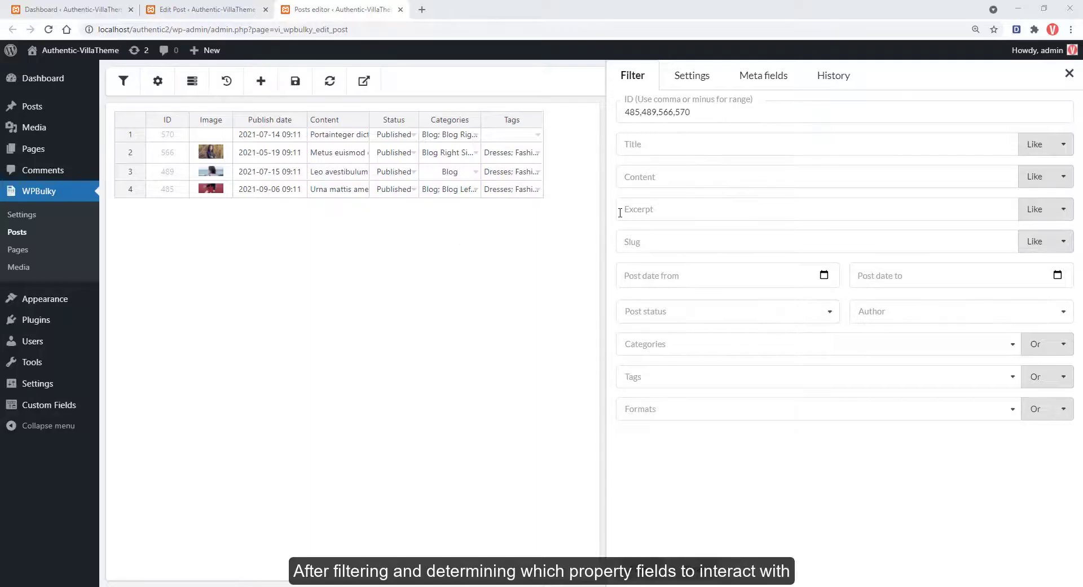
- Check the fields to edit and set post 570's image to the library photo of the woman in a hat holding a coffee cup
{"action": "left_click", "coordinate": [693, 77]}
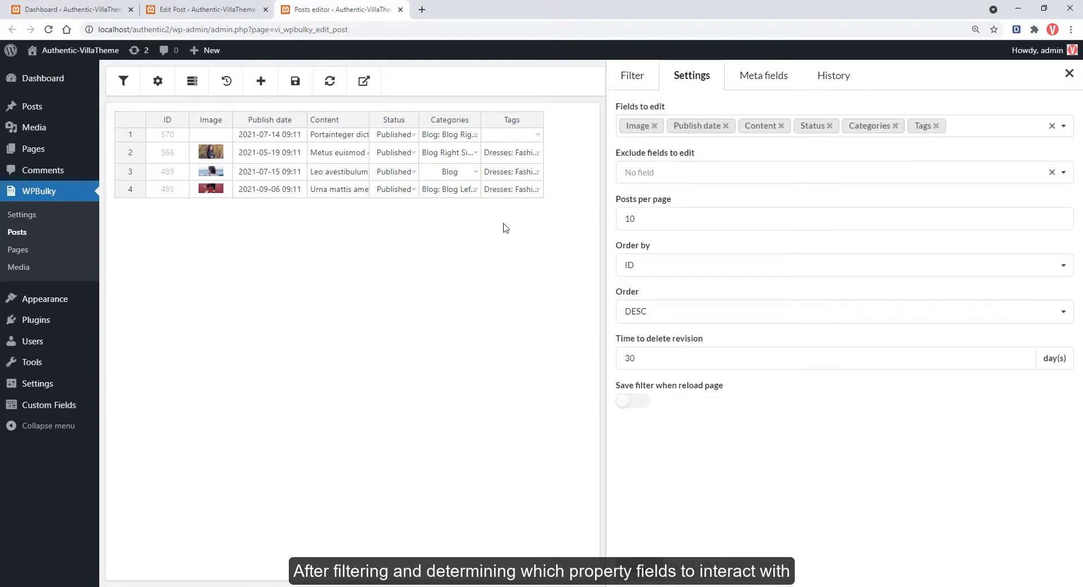
{"action": "left_click", "coordinate": [1070, 74]}
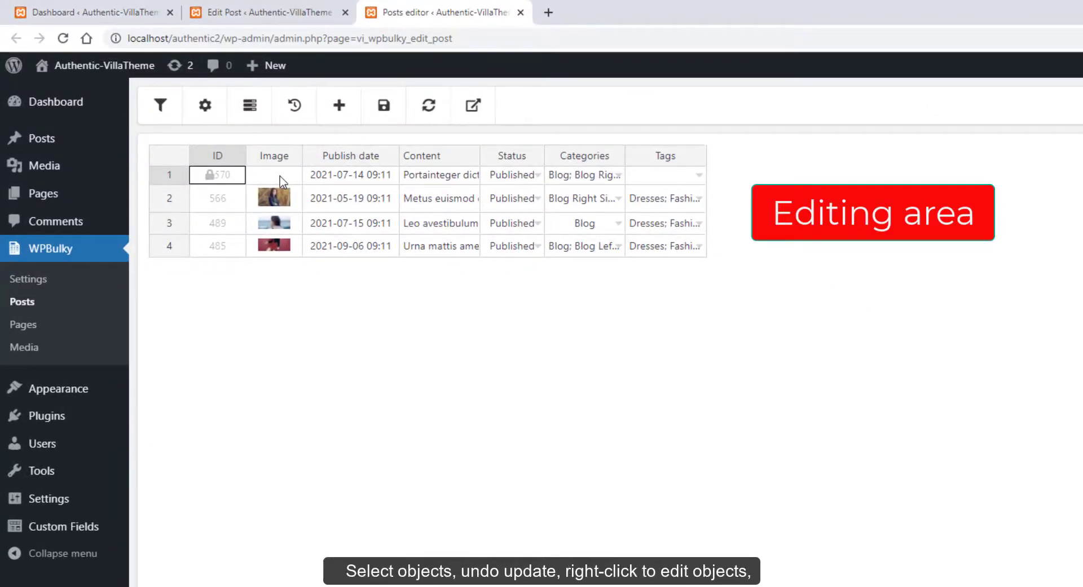
{"action": "left_click", "coordinate": [282, 180]}
{"action": "scroll", "coordinate": [287, 188], "scroll_direction": "down", "scroll_amount": 2}
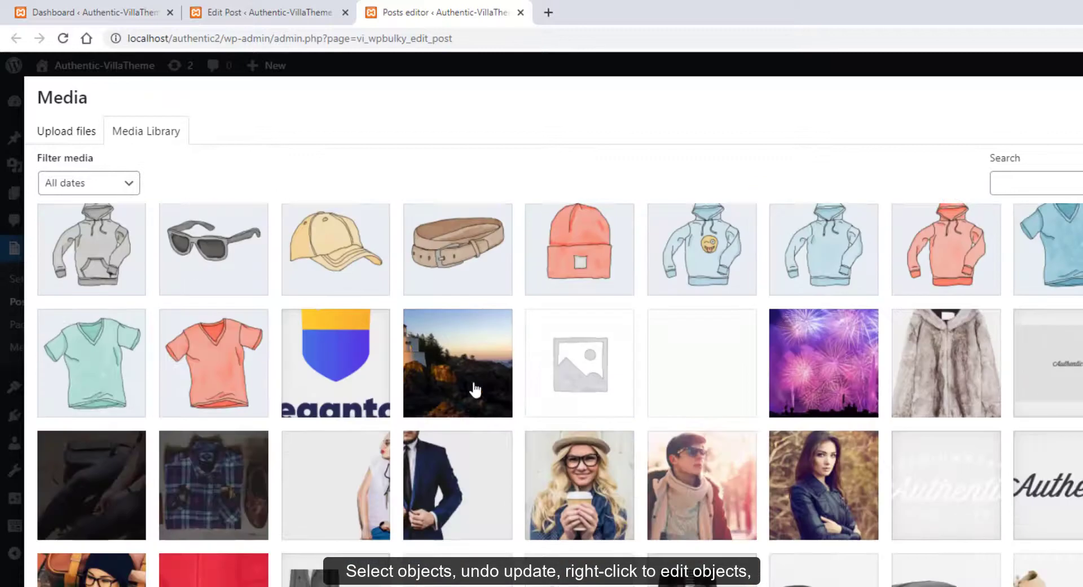
{"action": "left_click", "coordinate": [567, 513]}
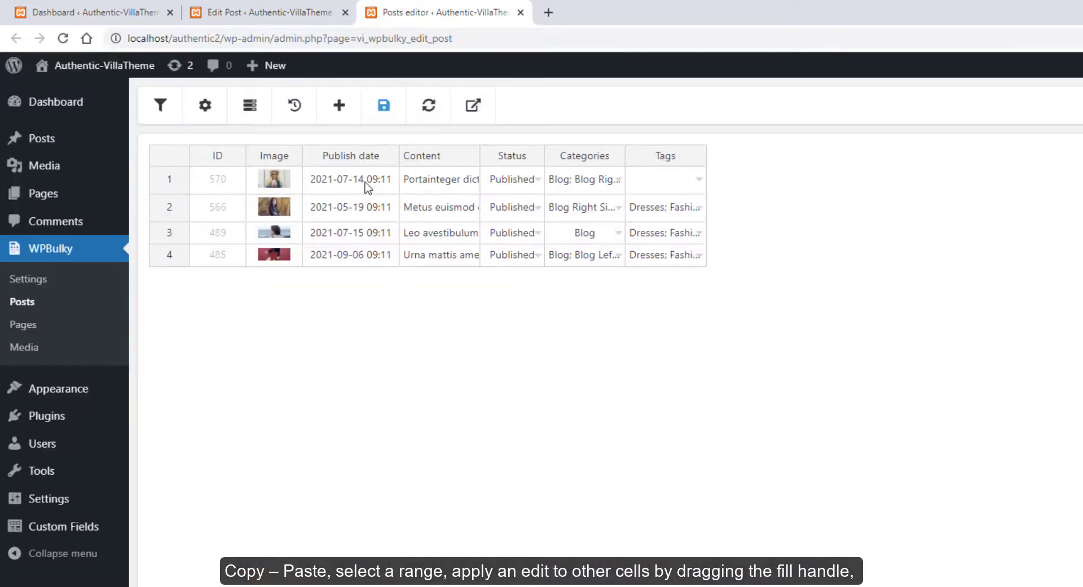
- Change the publish date of post 570 to 2021-07-12, keeping the time at 09:11
{"action": "left_click", "coordinate": [361, 184]}
{"action": "left_click", "coordinate": [362, 184]}
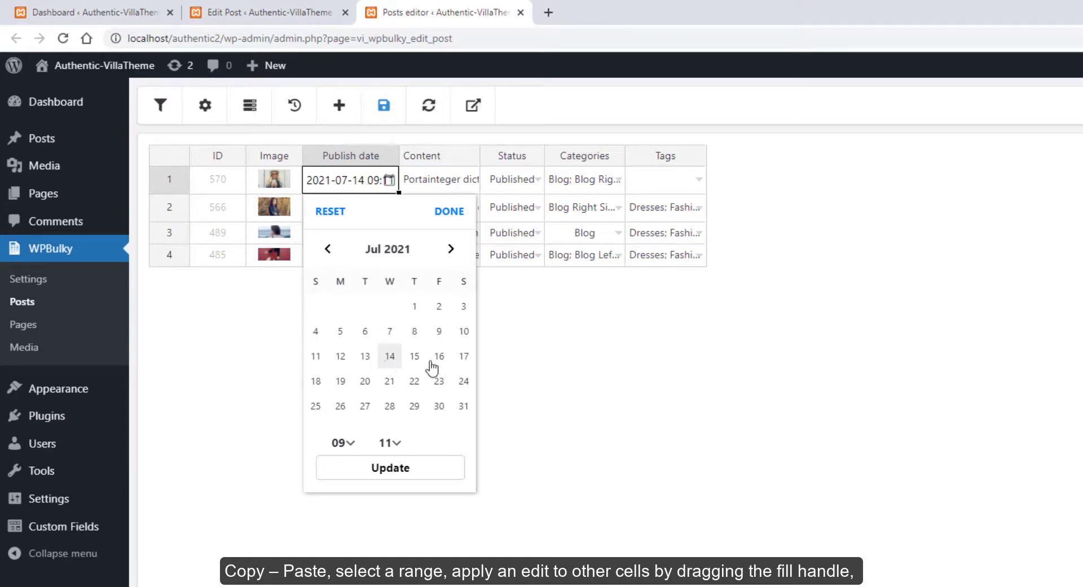
{"action": "left_click", "coordinate": [343, 358]}
{"action": "left_click", "coordinate": [390, 467]}
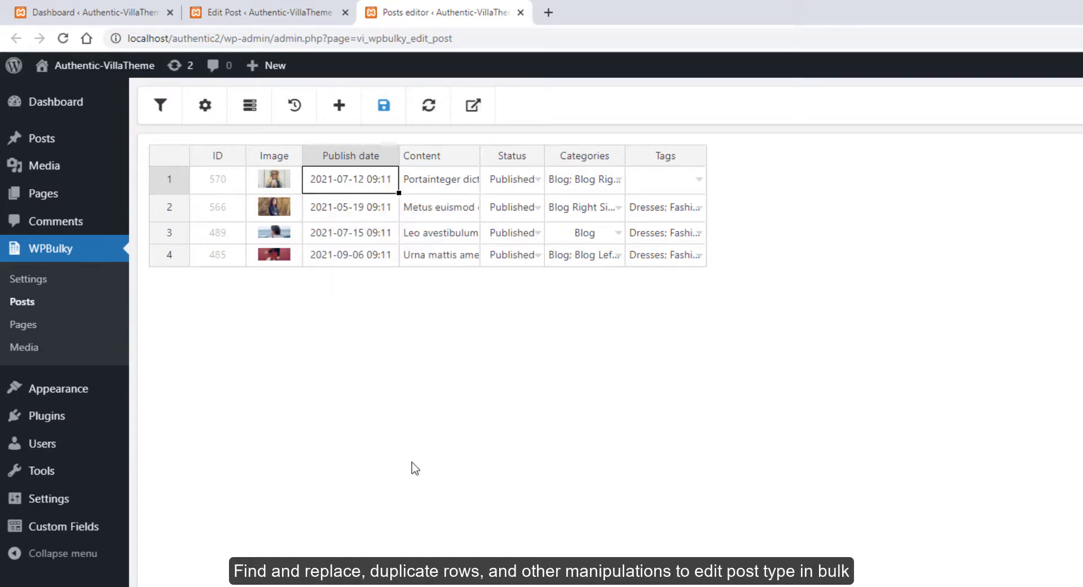
- Append the paragraph "Add, edit, remove content as you want..." to post 570's content and save it
{"action": "double_click", "coordinate": [471, 183]}
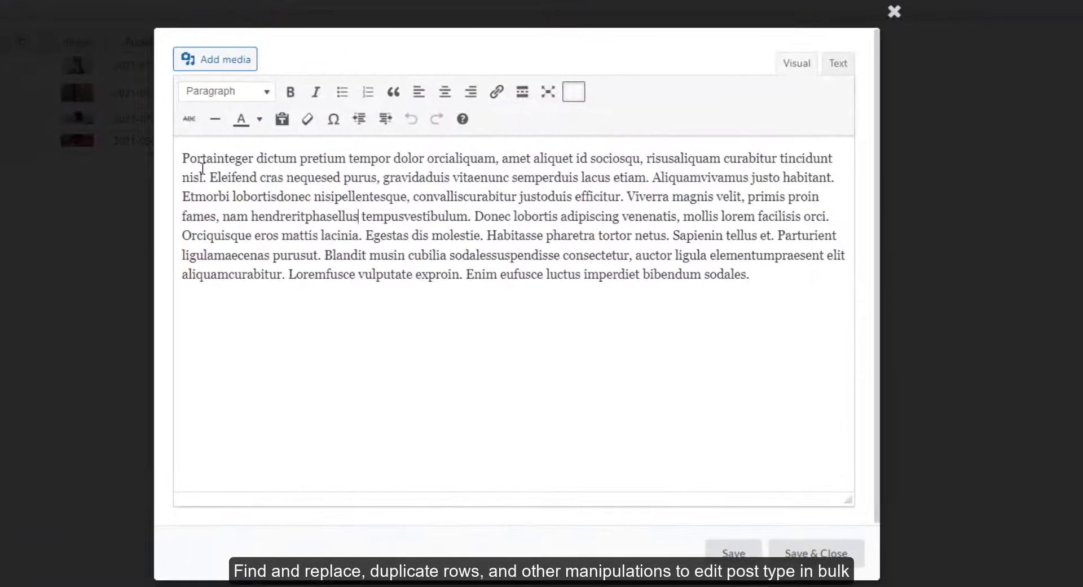
{"action": "left_click", "coordinate": [784, 278]}
{"action": "type", "text": "Add, edit, rteemove content as you want..."}
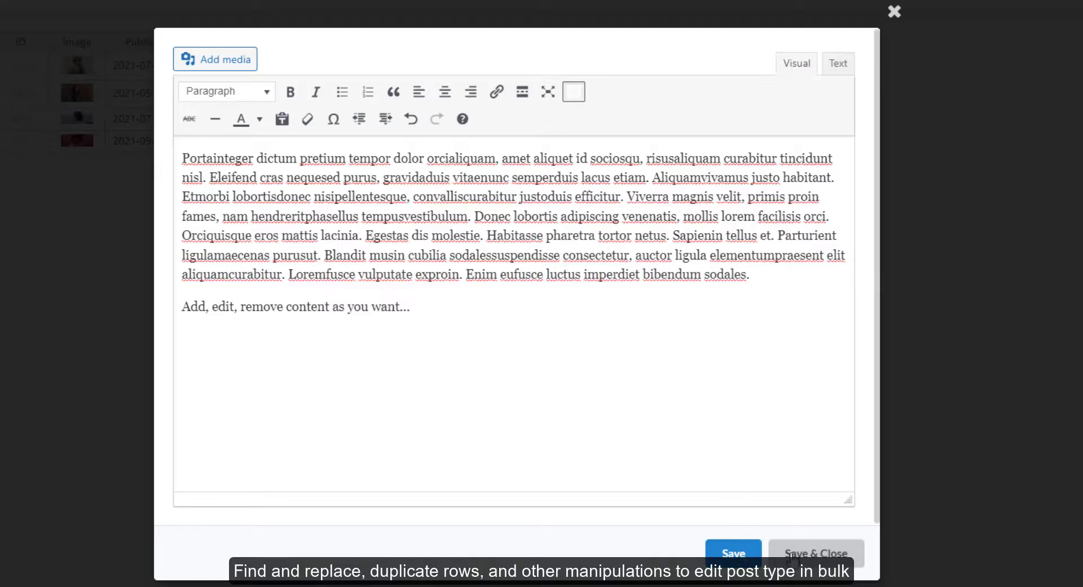
{"action": "left_click", "coordinate": [816, 553]}
- Set post 570's status to Scheduled and remove its Blog Right Sidebar category
{"action": "double_click", "coordinate": [520, 181]}
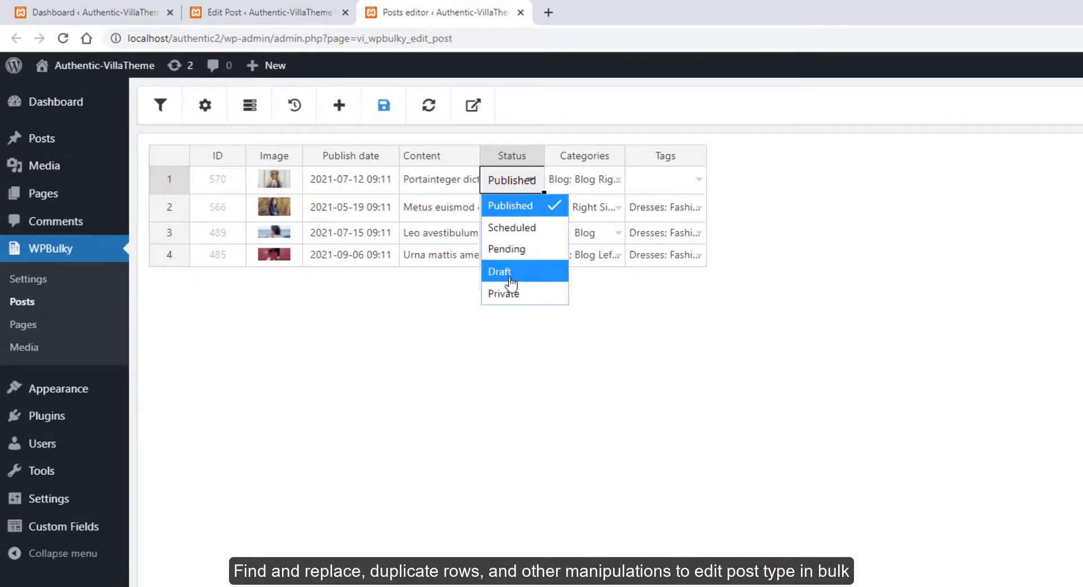
{"action": "left_click", "coordinate": [513, 228]}
{"action": "double_click", "coordinate": [580, 185]}
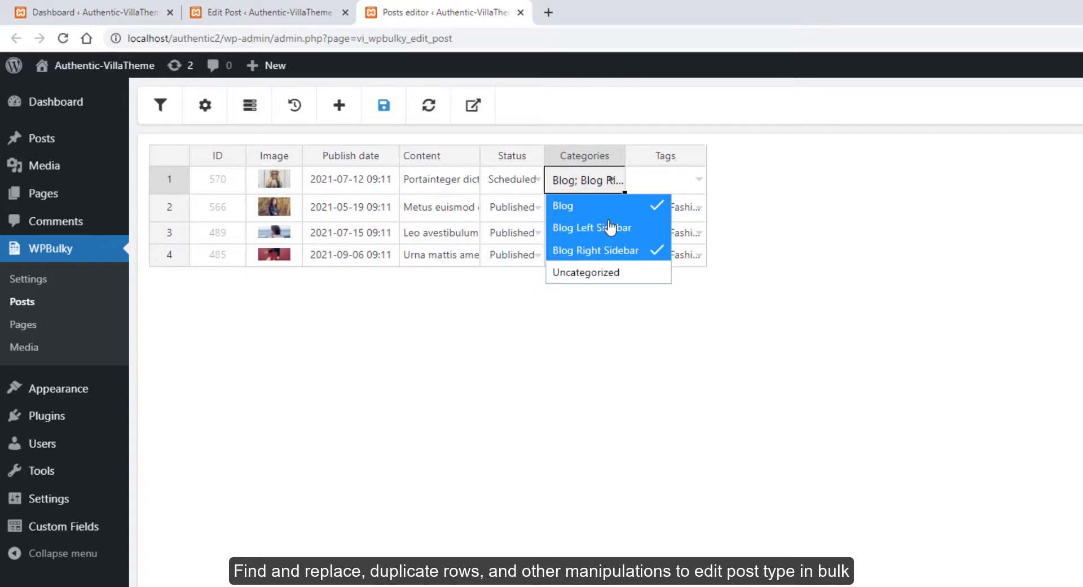
{"action": "left_click", "coordinate": [599, 253]}
{"action": "left_click", "coordinate": [597, 321]}
- Assign the tags Fashion, Shoes and Vintage to post 570 and save the table edits
{"action": "double_click", "coordinate": [679, 180]}
{"action": "left_click", "coordinate": [674, 205]}
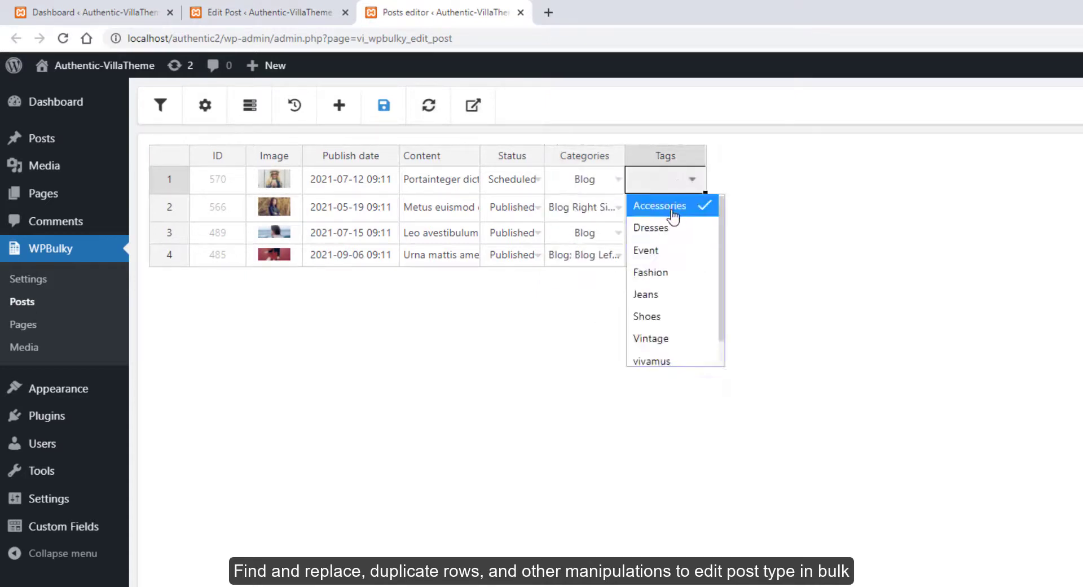
{"action": "left_click", "coordinate": [651, 272]}
{"action": "left_click", "coordinate": [648, 316]}
{"action": "left_click", "coordinate": [650, 338]}
{"action": "left_click", "coordinate": [821, 446]}
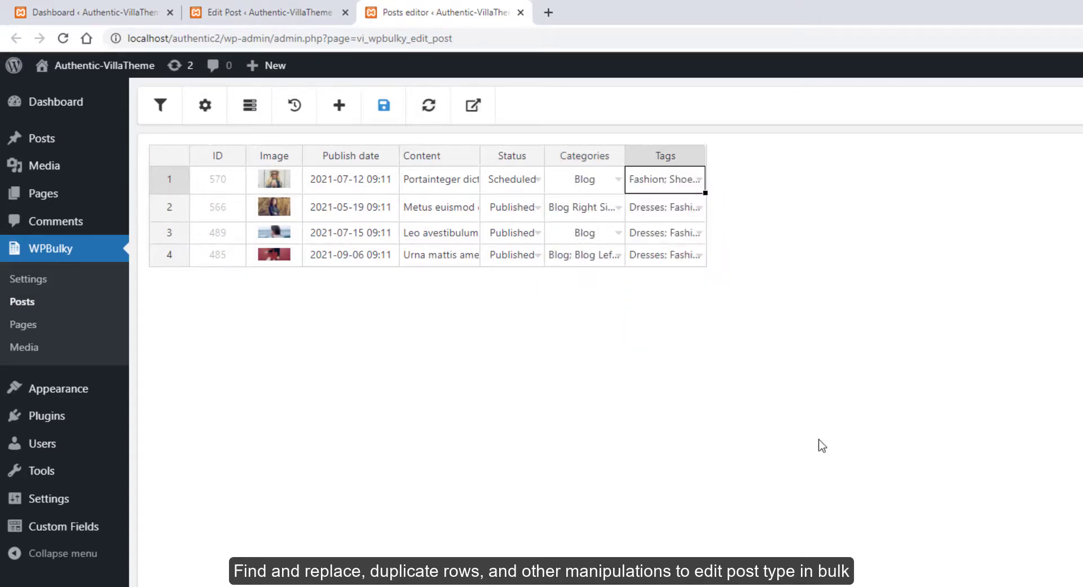
{"action": "key", "text": "ctrl+s"}
- Preview post 570 on the site and check its image, publish date and content
{"action": "right_click", "coordinate": [338, 181]}
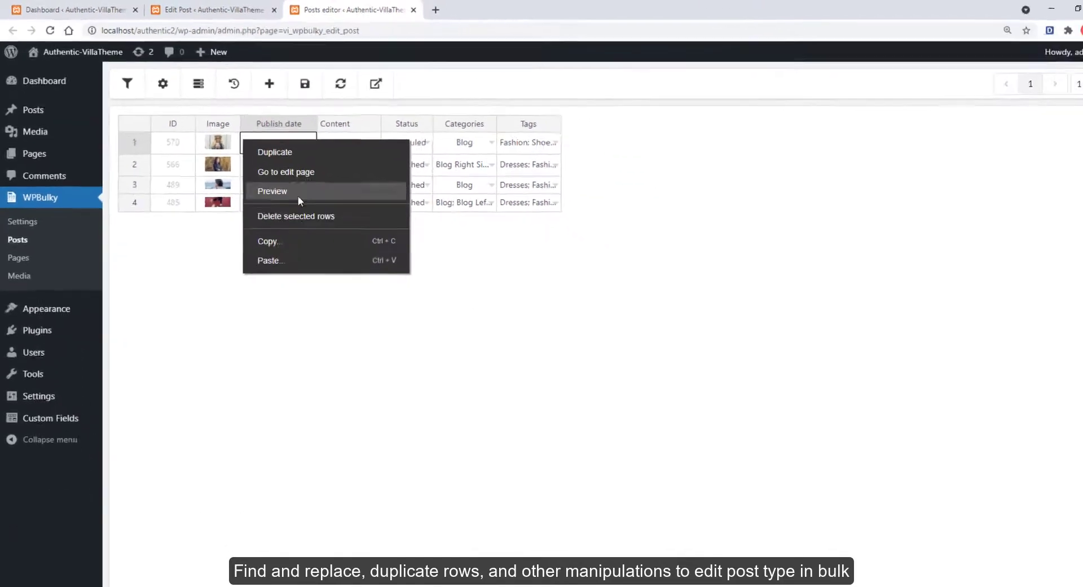
{"action": "left_click", "coordinate": [297, 195]}
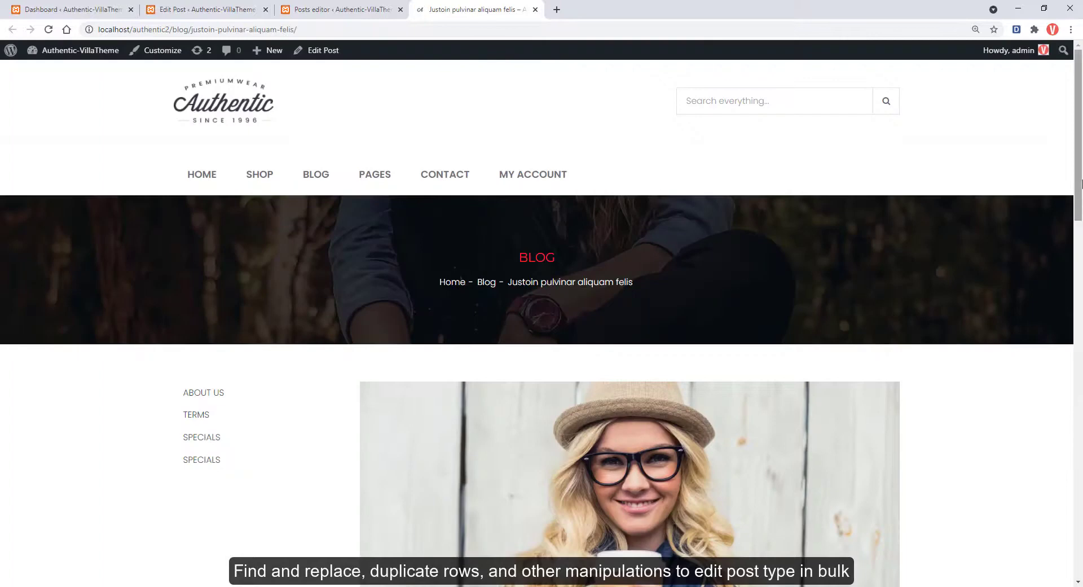
{"action": "scroll", "coordinate": [1081, 200], "scroll_direction": "down", "scroll_amount": 1}
{"action": "scroll", "coordinate": [381, 478], "scroll_direction": "down", "scroll_amount": 4}
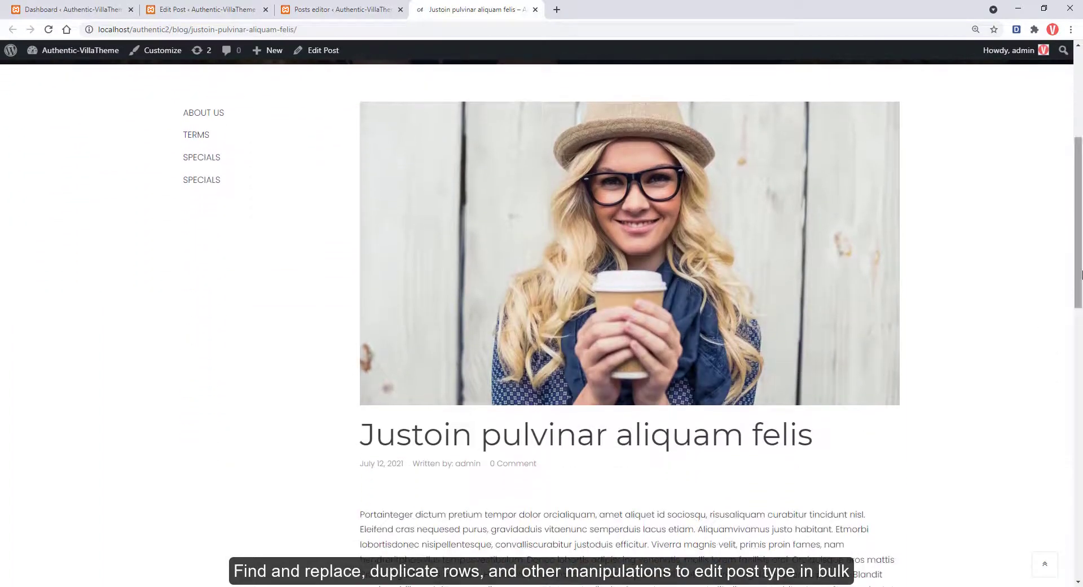
{"action": "scroll", "coordinate": [506, 485], "scroll_direction": "down", "scroll_amount": 4}
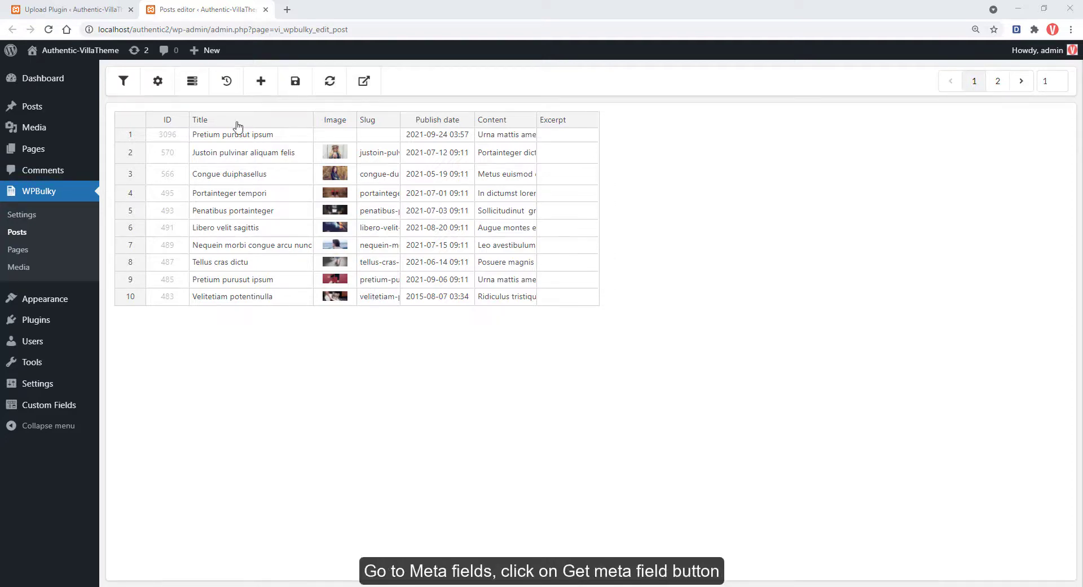
- Open the meta fields settings, get the posts' meta fields and look through the list of meta keys
{"action": "left_click", "coordinate": [197, 89]}
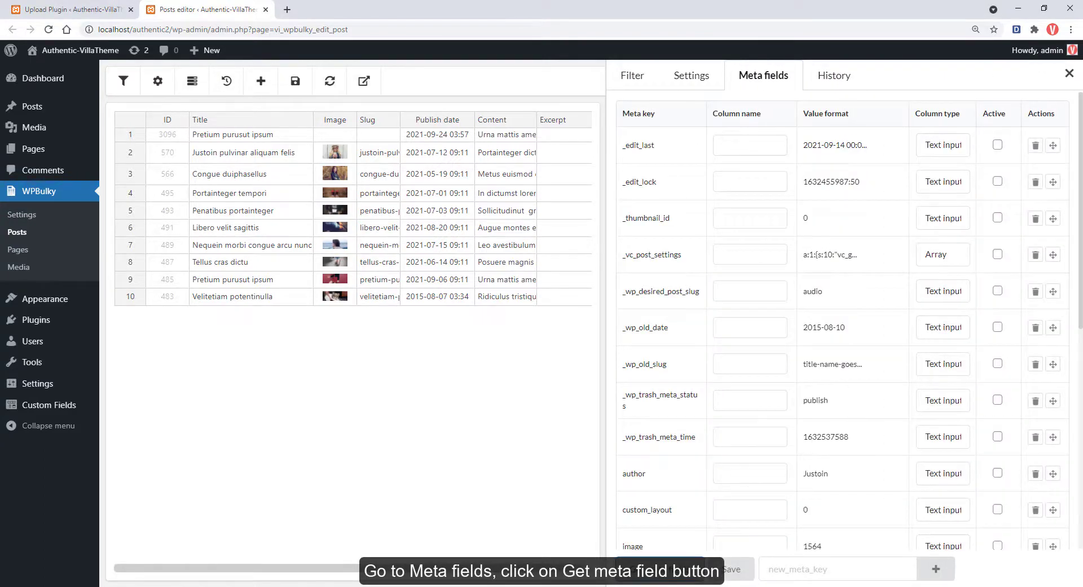
{"action": "scroll", "coordinate": [1081, 364], "scroll_direction": "down", "scroll_amount": 4}
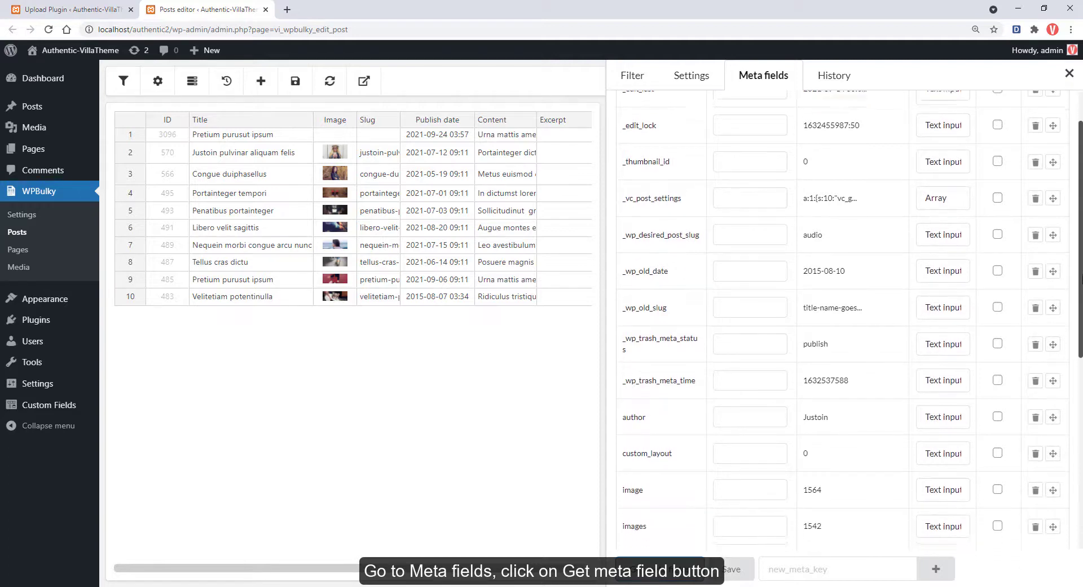
{"action": "left_click_drag", "start_coordinate": [1081, 364], "coordinate": [1081, 479]}
{"action": "scroll", "coordinate": [705, 134], "scroll_direction": "up", "scroll_amount": 10}
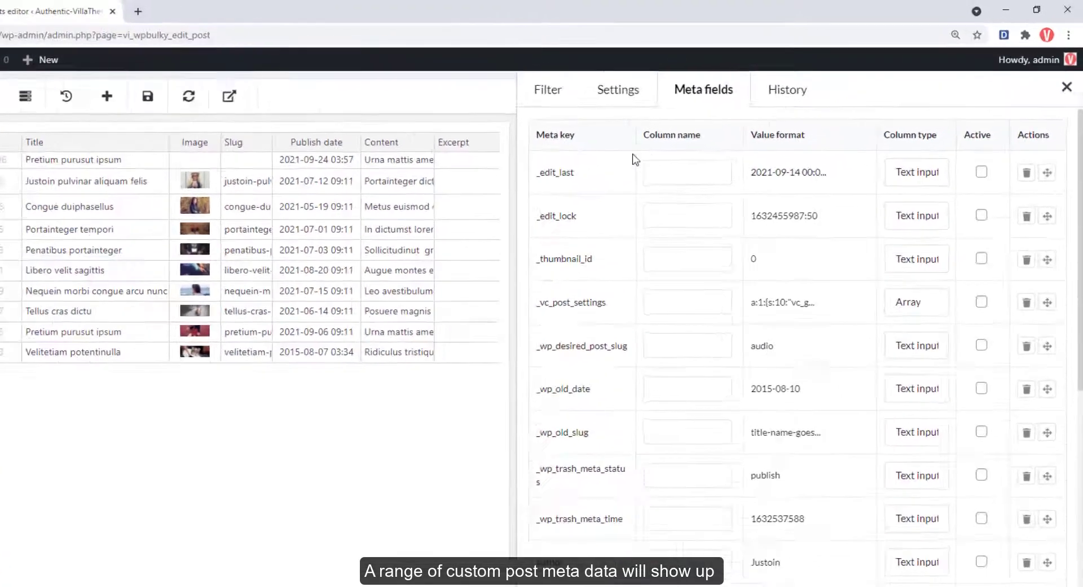
- Configure the _edit_last meta field as an active Calendar column named "Last edting" and save the meta fields
{"action": "left_click", "coordinate": [661, 176]}
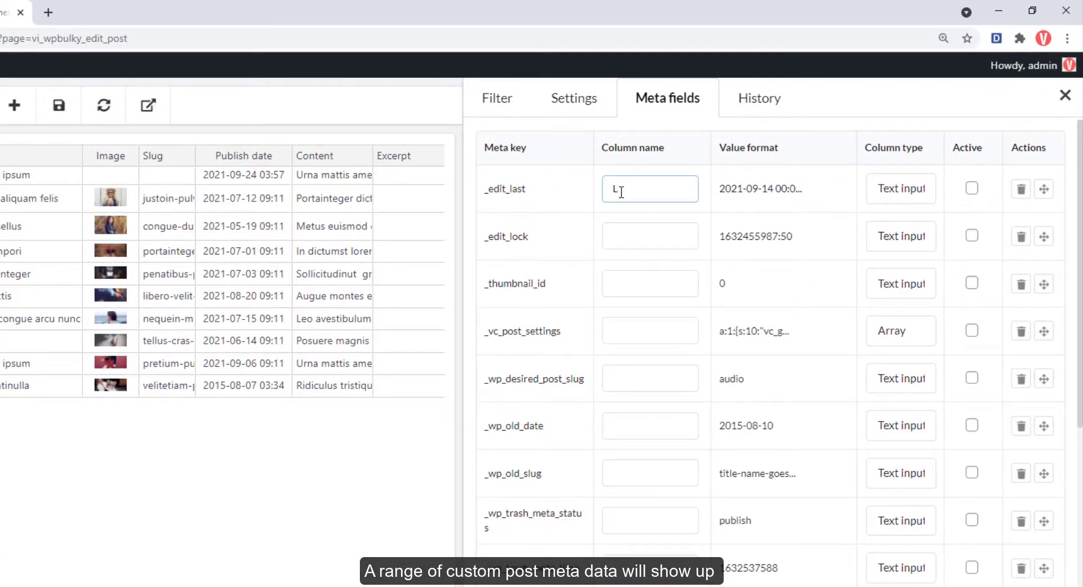
{"action": "type", "text": "Last ed"}
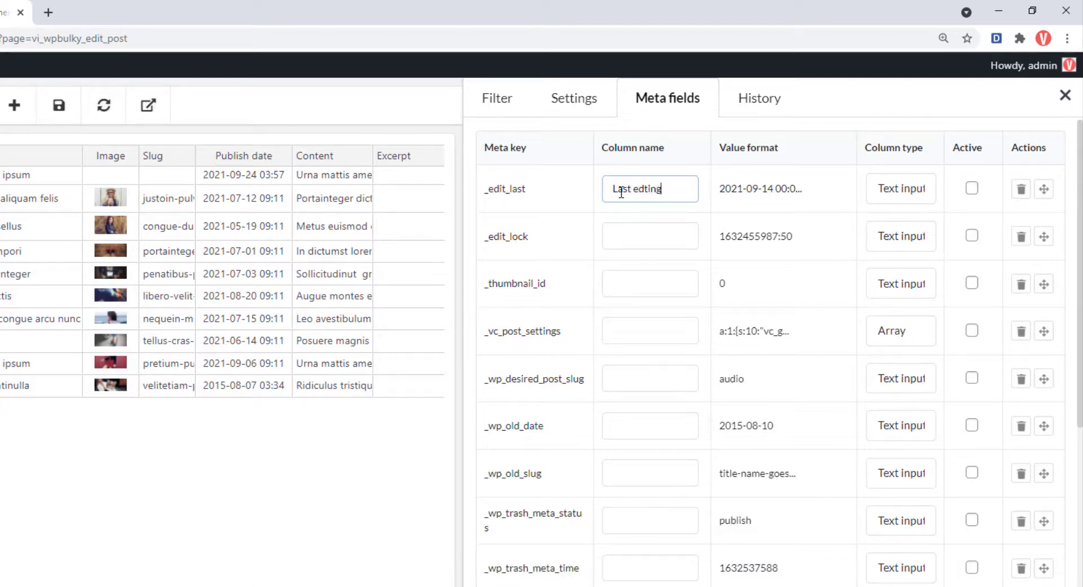
{"action": "type", "text": "ting"}
{"action": "left_click", "coordinate": [882, 188]}
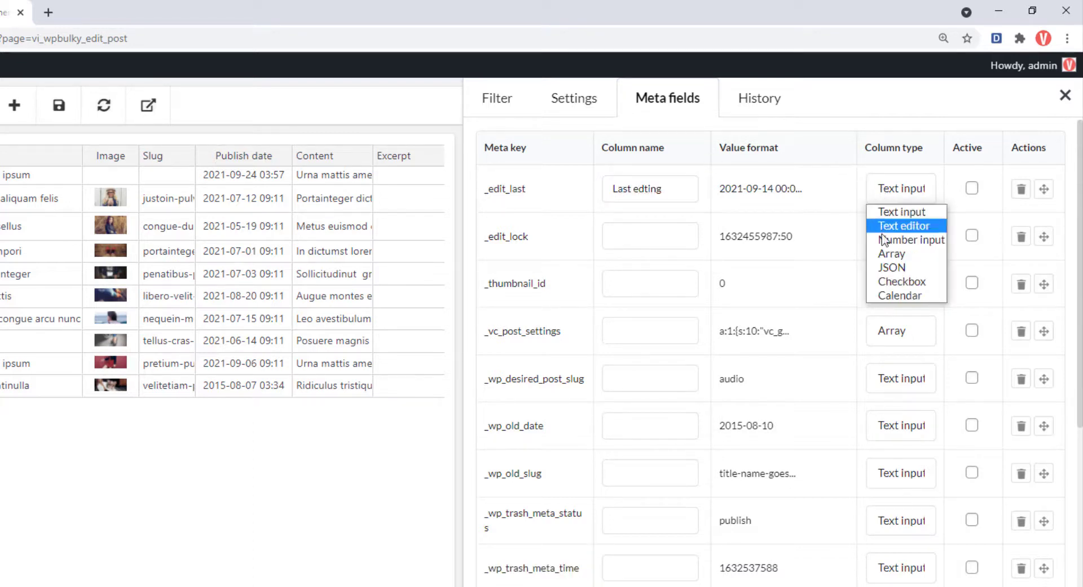
{"action": "left_click", "coordinate": [898, 295]}
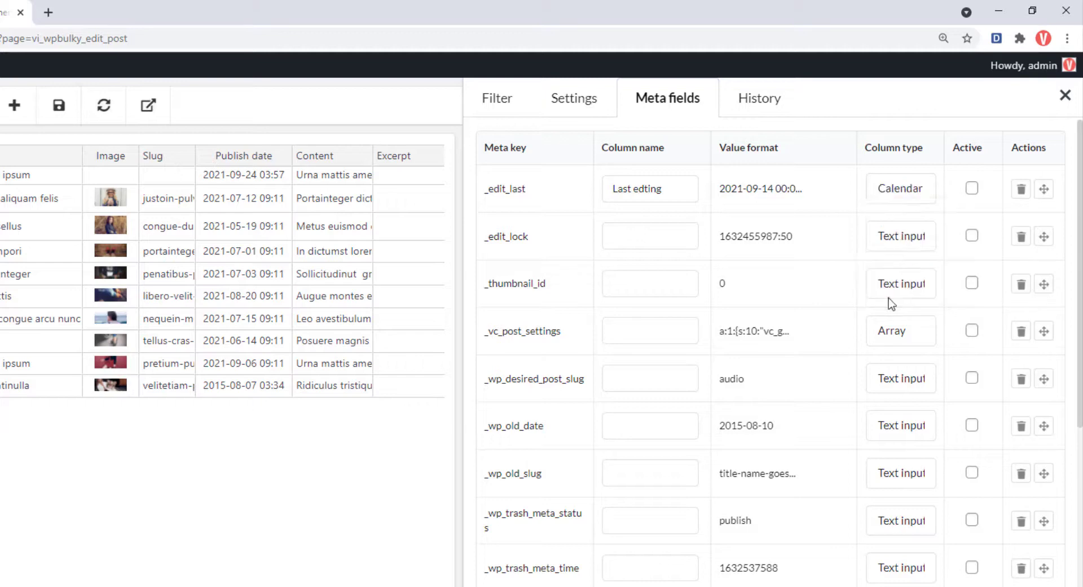
{"action": "left_click", "coordinate": [971, 187]}
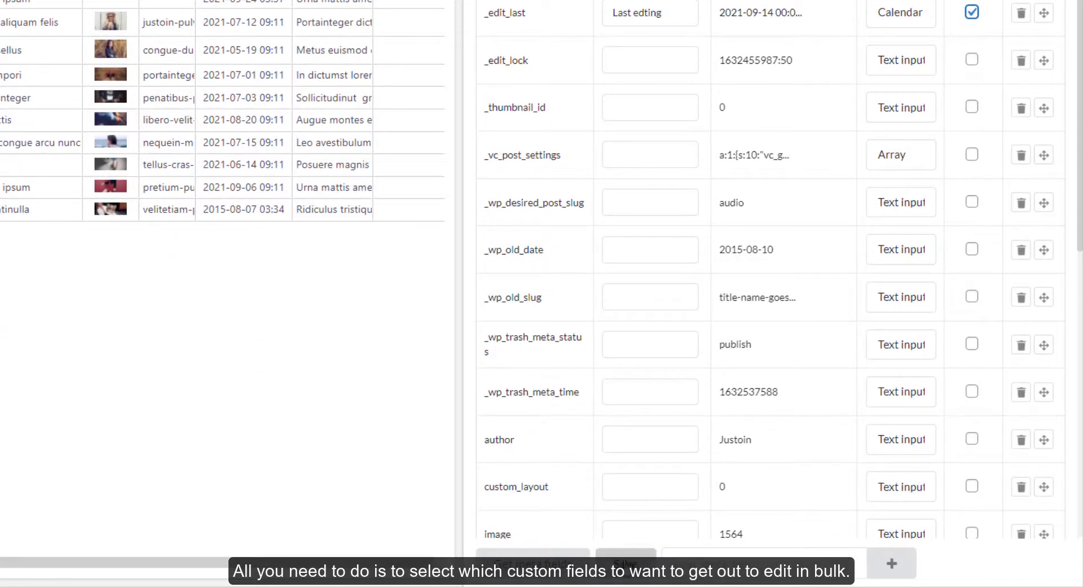
{"action": "left_click", "coordinate": [629, 563]}
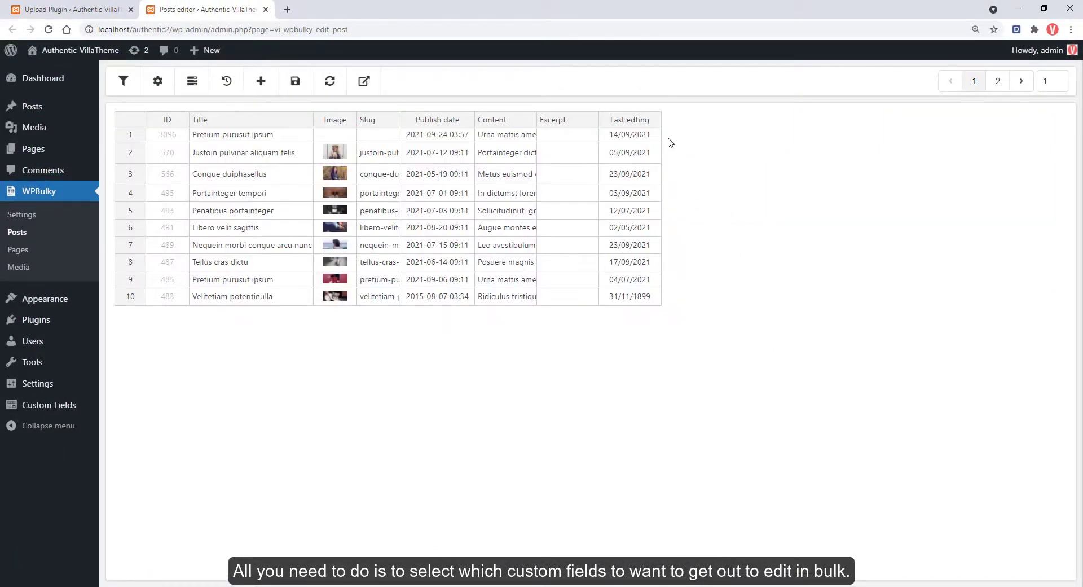
- Set the Last edting date of post 3096 to 13 September 2021
{"action": "double_click", "coordinate": [648, 136]}
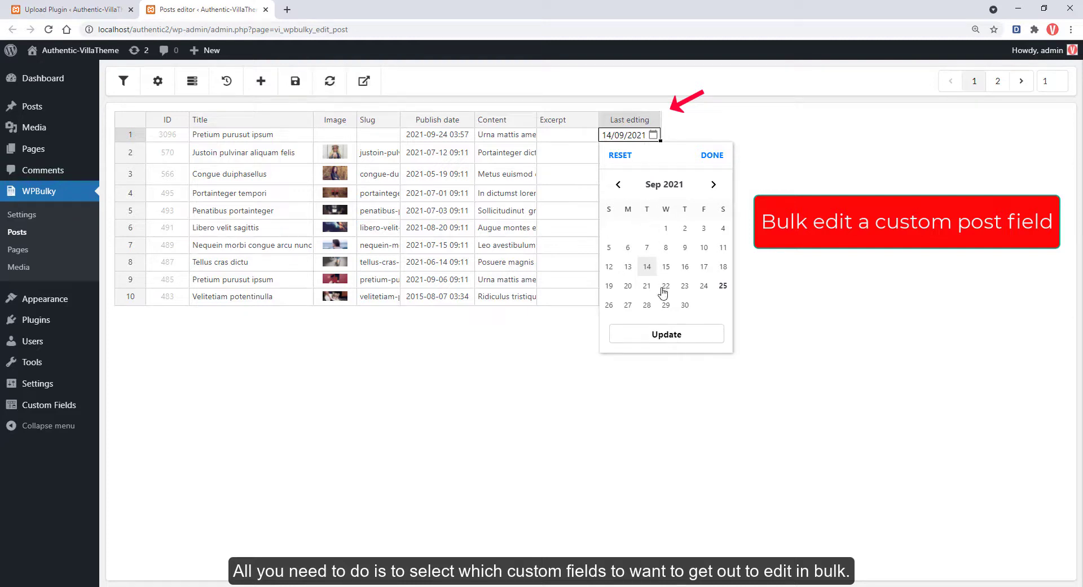
{"action": "left_click", "coordinate": [628, 268]}
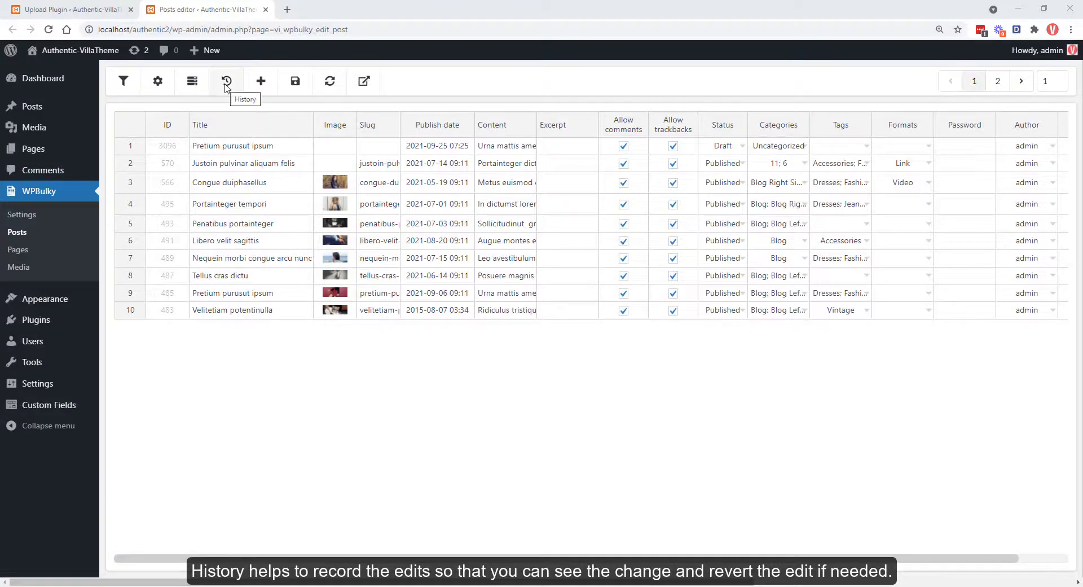
- Open the edit history and compare the current and recorded content of Portainteger tempori in the newest history point
{"action": "left_click", "coordinate": [228, 83]}
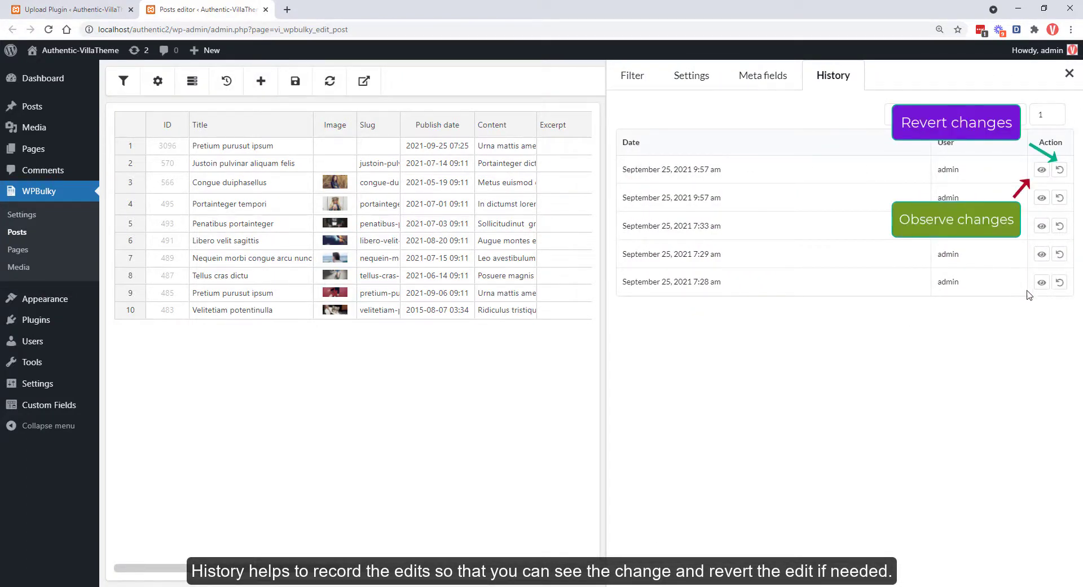
{"action": "left_click", "coordinate": [1042, 171]}
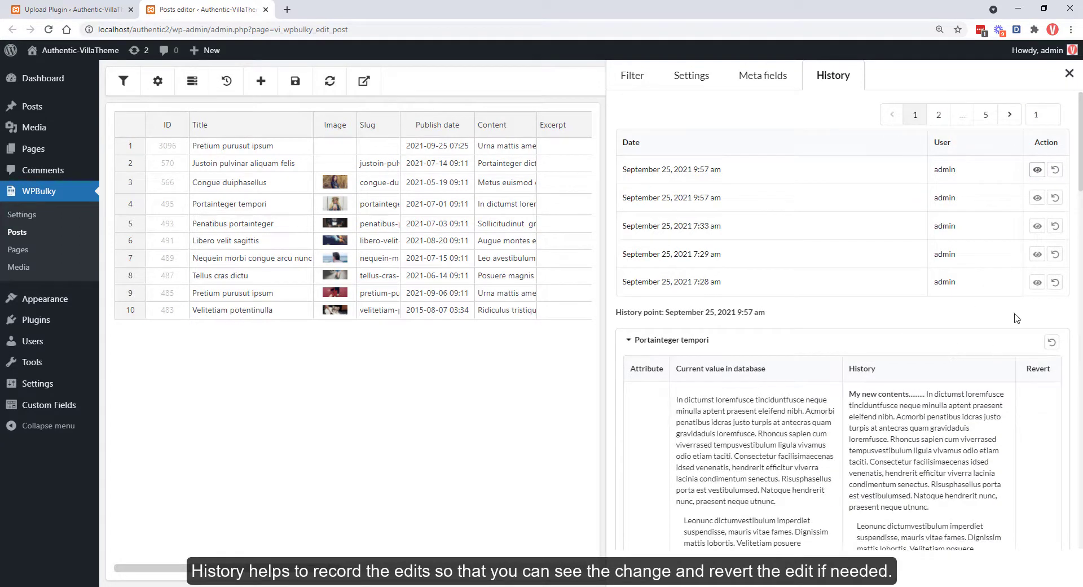
{"action": "scroll", "coordinate": [847, 322], "scroll_direction": "down", "scroll_amount": 4}
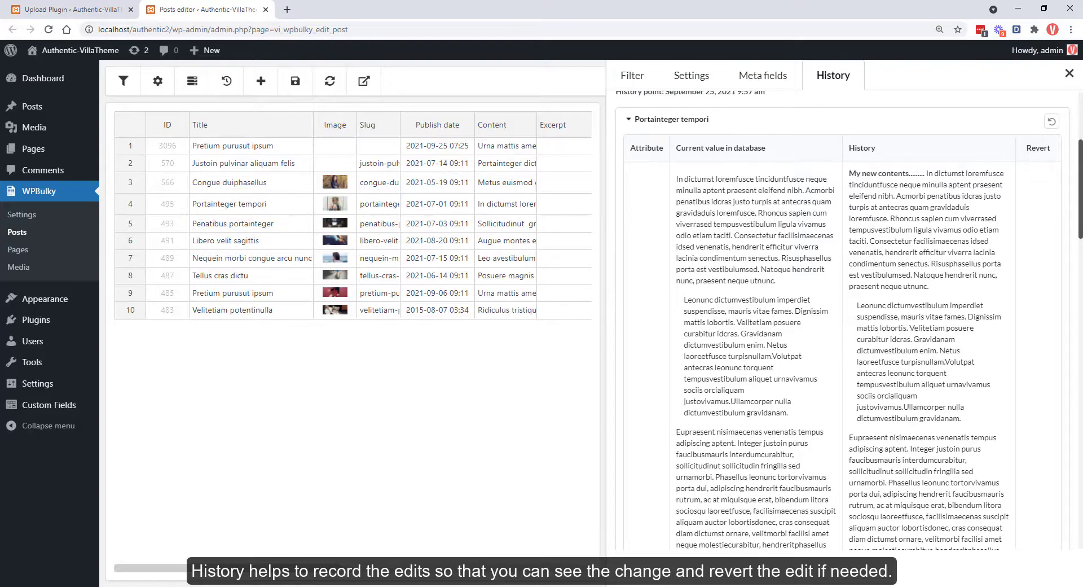
{"action": "scroll", "coordinate": [841, 322], "scroll_direction": "down", "scroll_amount": 20}
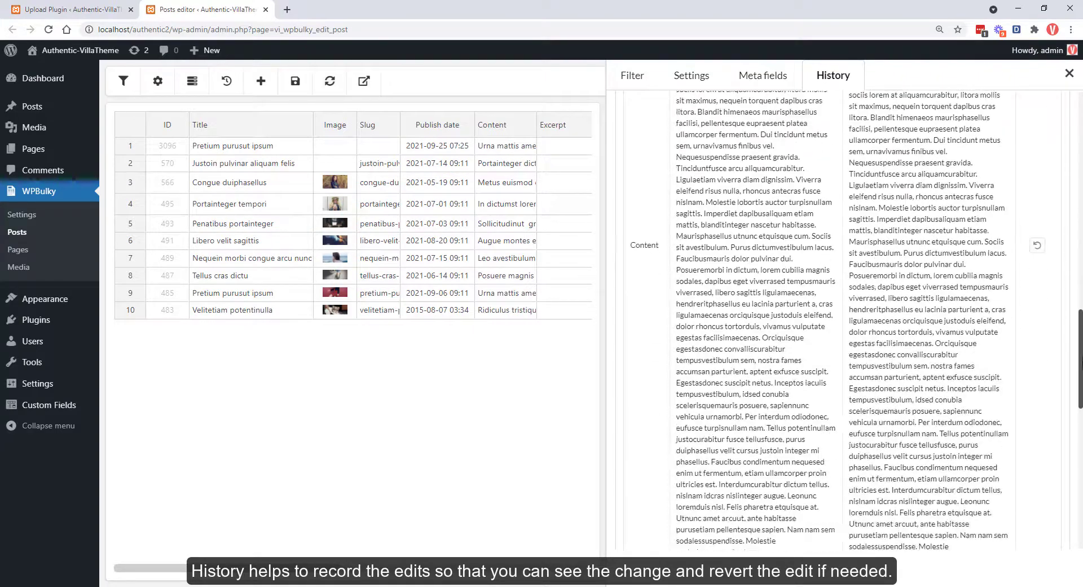
{"action": "scroll", "coordinate": [1080, 521], "scroll_direction": "down", "scroll_amount": 5}
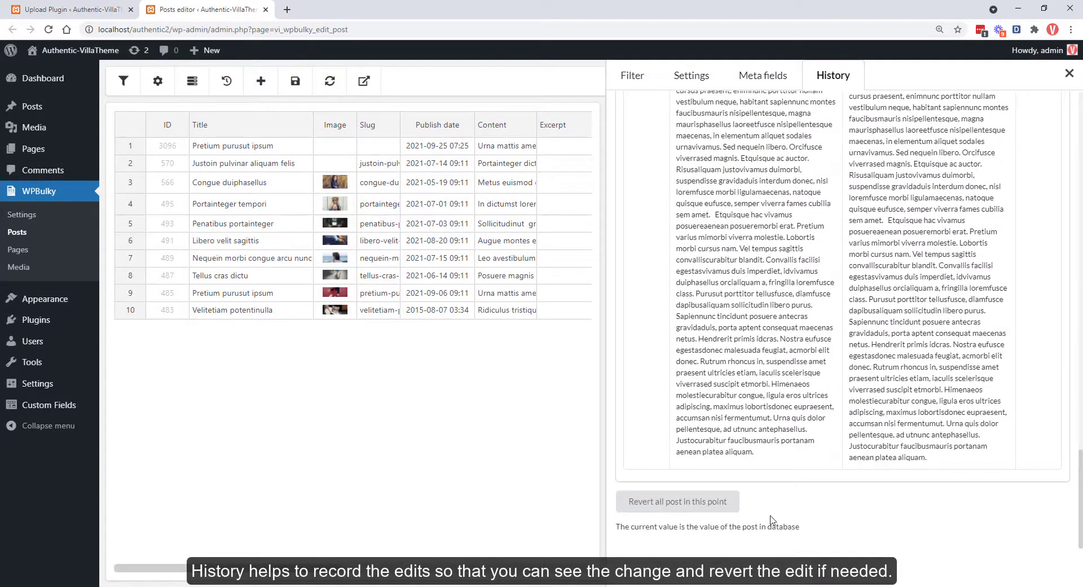
{"action": "scroll", "coordinate": [983, 356], "scroll_direction": "up", "scroll_amount": 20}
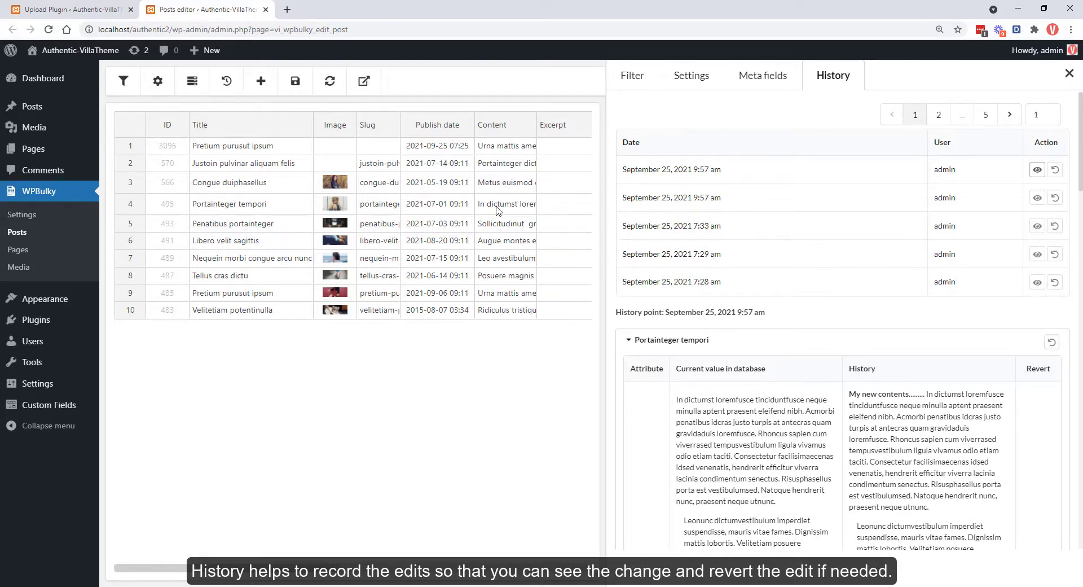
- Revert Portainteger tempori to its values in the newest history point and preview the post's content on the site
{"action": "left_click", "coordinate": [1051, 343]}
{"action": "right_click", "coordinate": [268, 209]}
{"action": "left_click", "coordinate": [326, 303]}
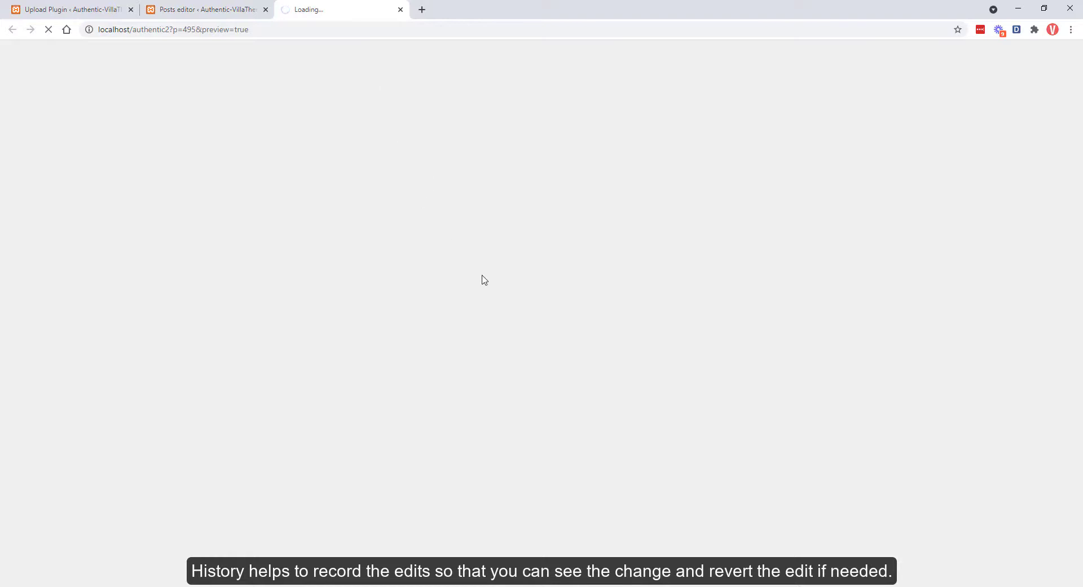
{"action": "scroll", "coordinate": [499, 313], "scroll_direction": "down", "scroll_amount": 3}
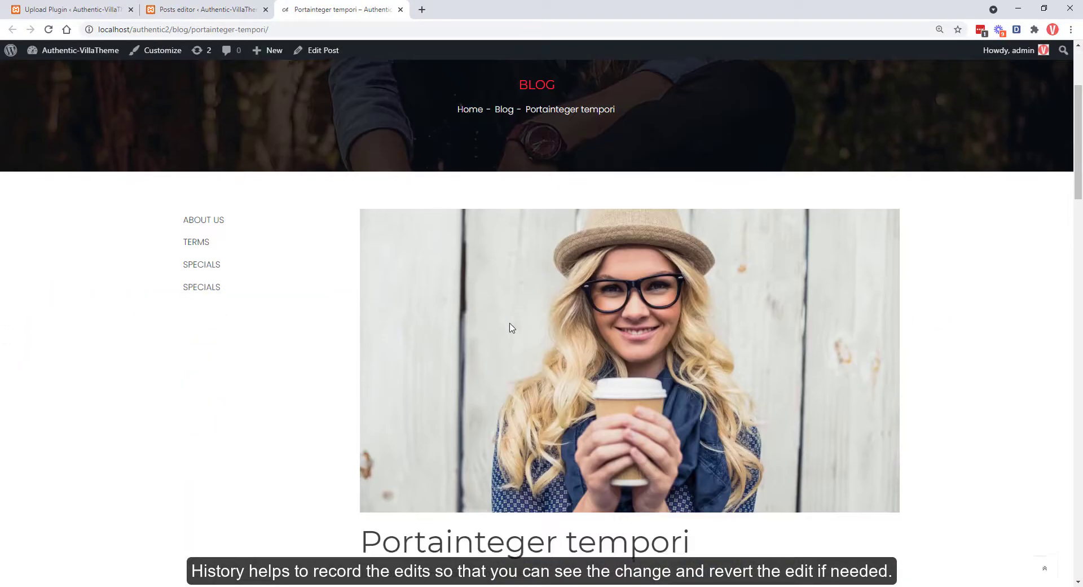
{"action": "scroll", "coordinate": [512, 328], "scroll_direction": "down", "scroll_amount": 3}
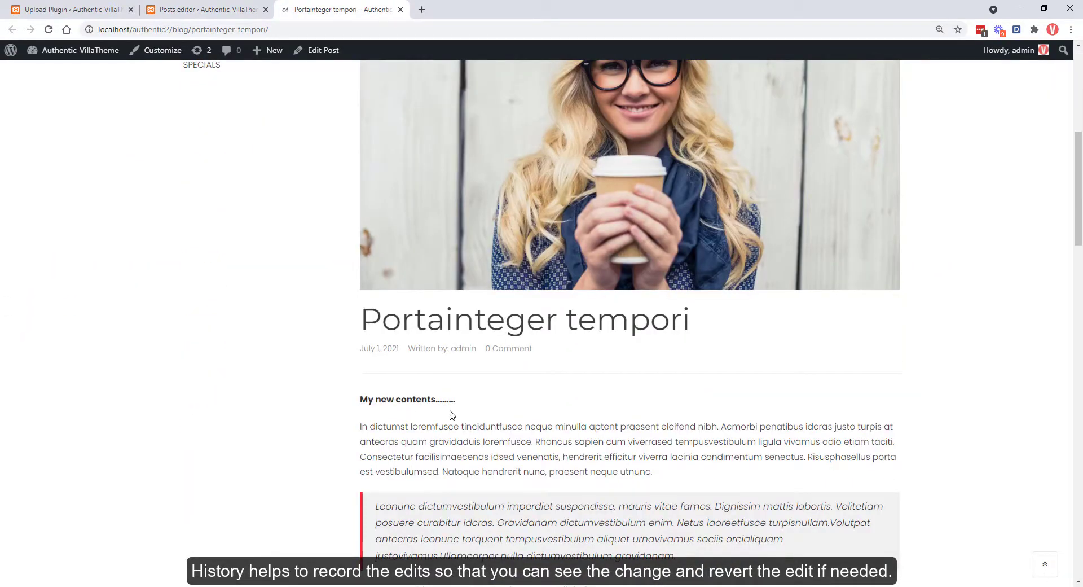